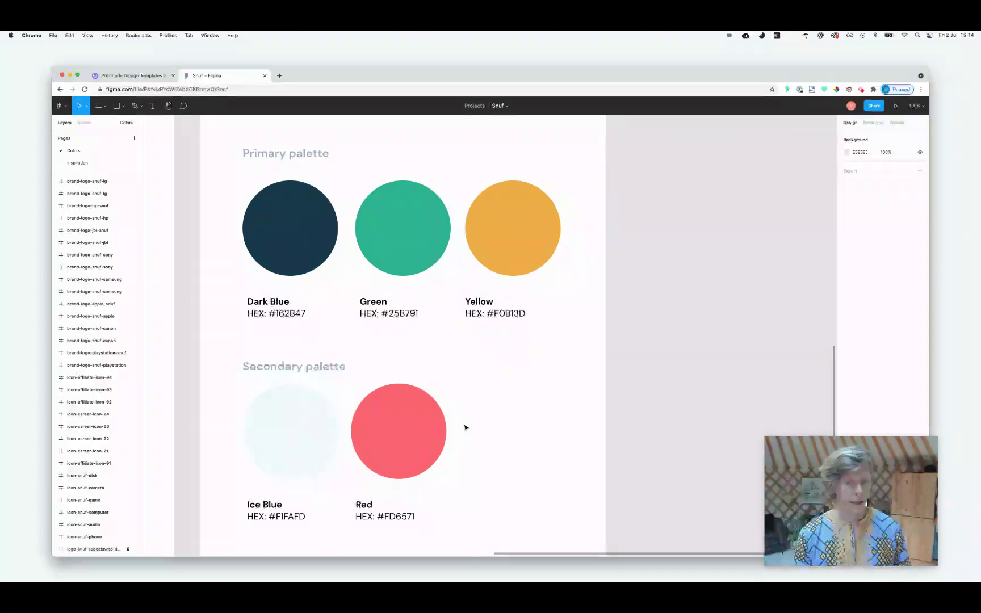
# - Close the 'Snuf – Figma' tab to return to the Flatsome Templates page
pyautogui.click(264, 75)
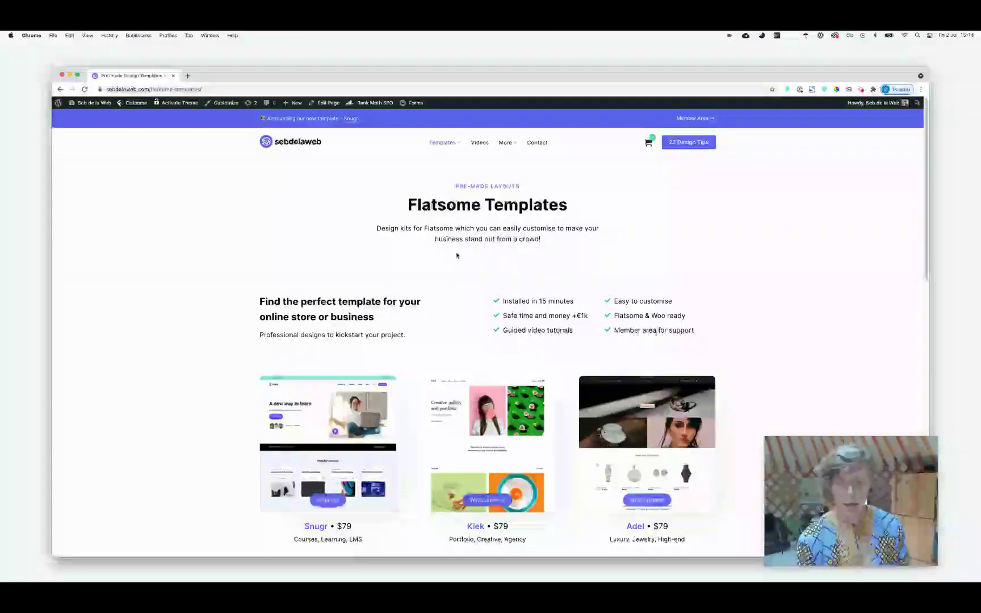
# - Open the Snuff template's live demo storefront from the templates grid and browse it
pyautogui.scroll(-5, 471, 278)
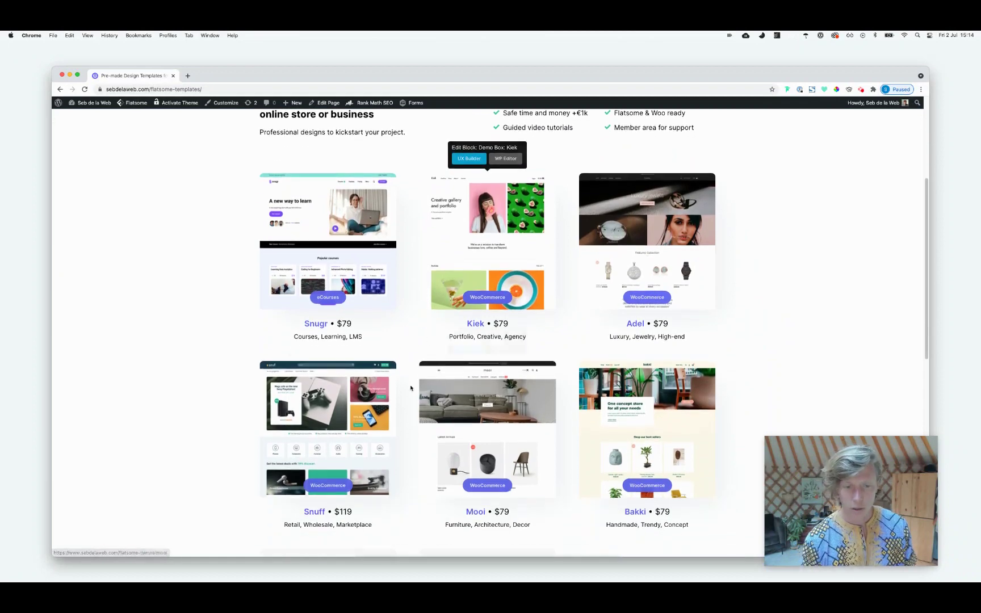
pyautogui.scroll(-2, 321, 451)
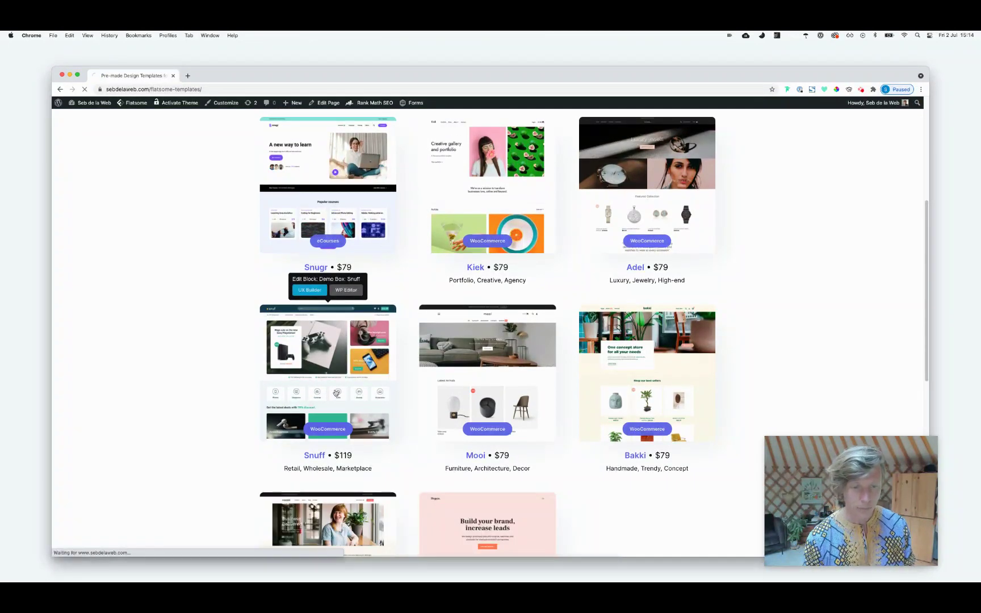
pyautogui.click(334, 397)
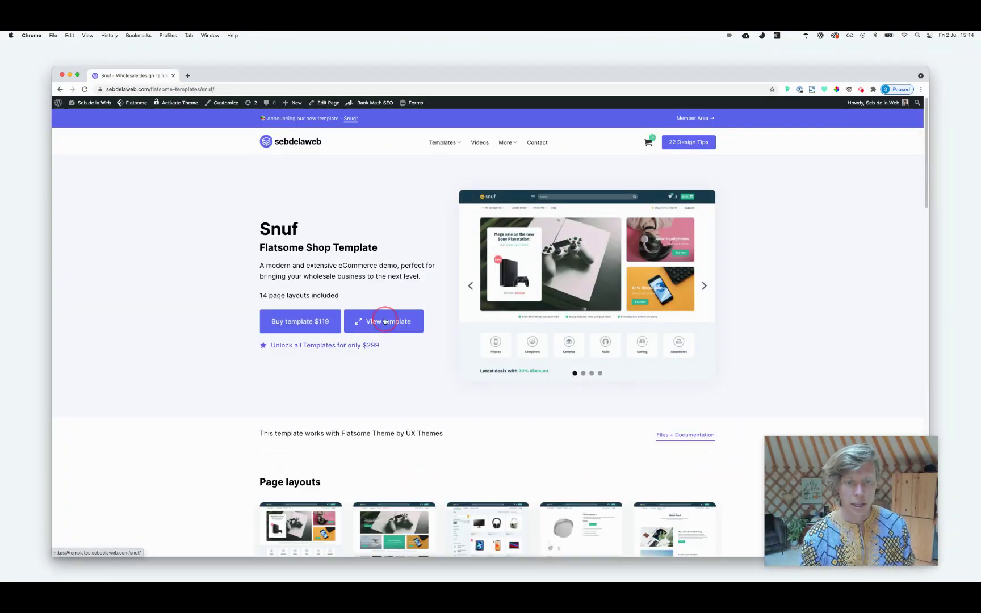
pyautogui.click(387, 324)
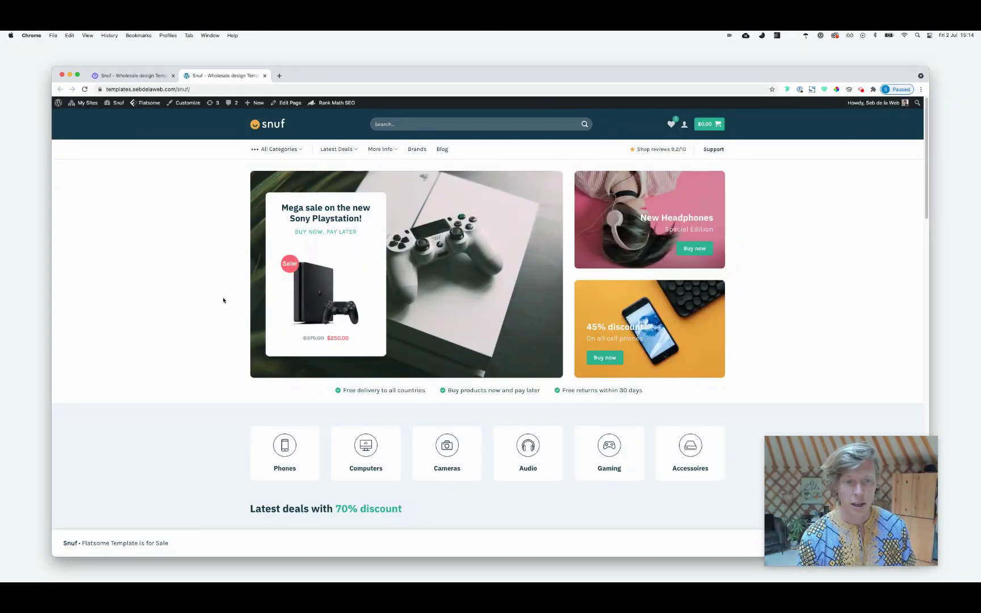
pyautogui.scroll(-10, 431, 295)
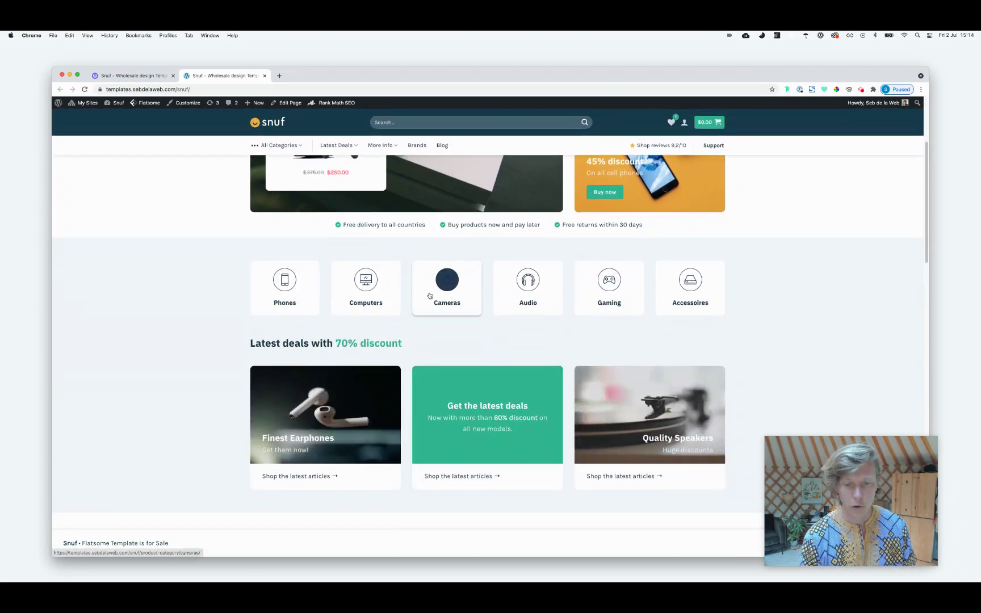
pyautogui.scroll(8, 429, 292)
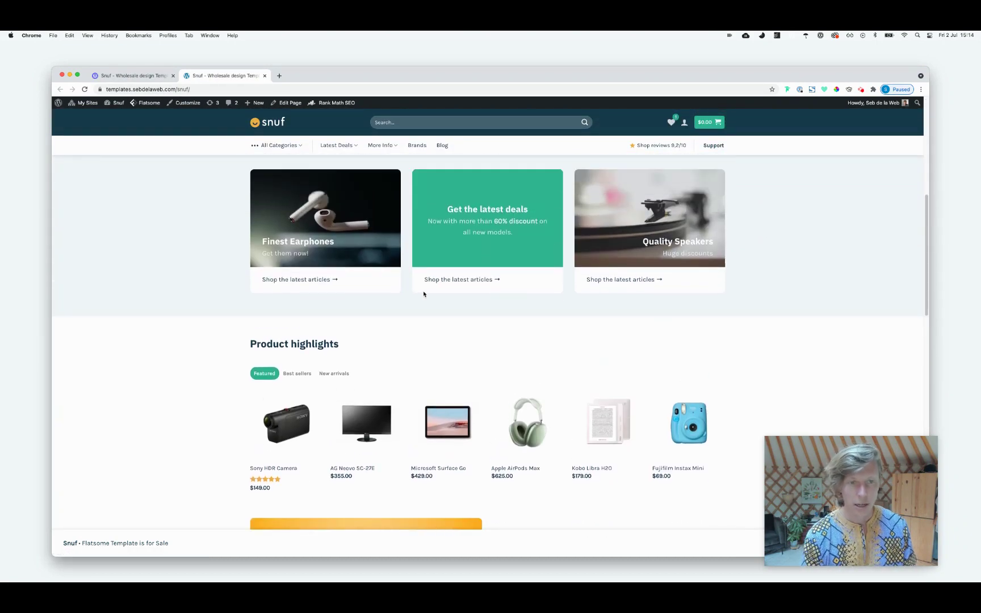
pyautogui.scroll(2, 423, 294)
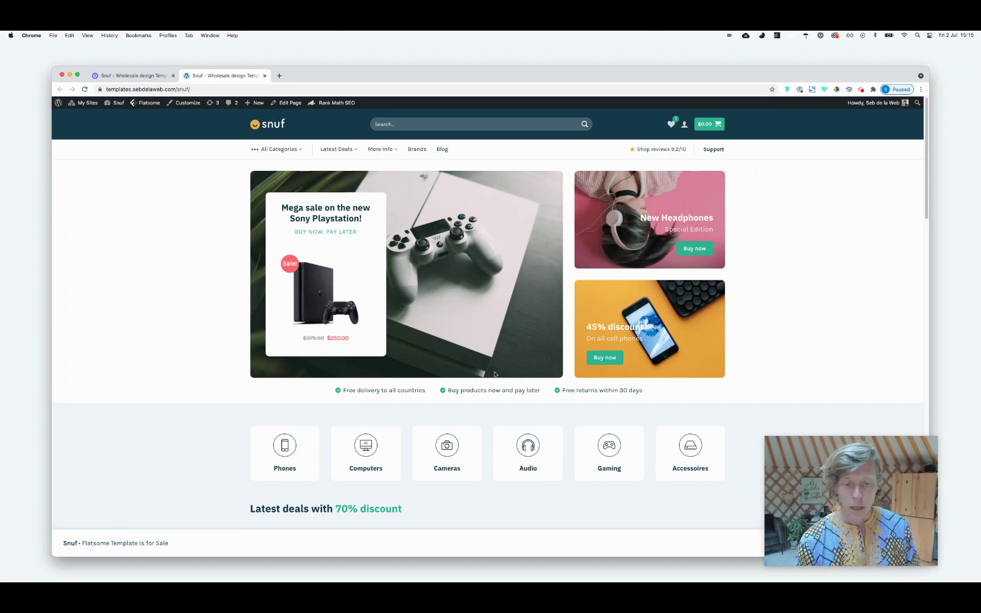
pyautogui.scroll(-2, 461, 391)
pyautogui.scroll(-2, 461, 391)
pyautogui.scroll(4, 461, 391)
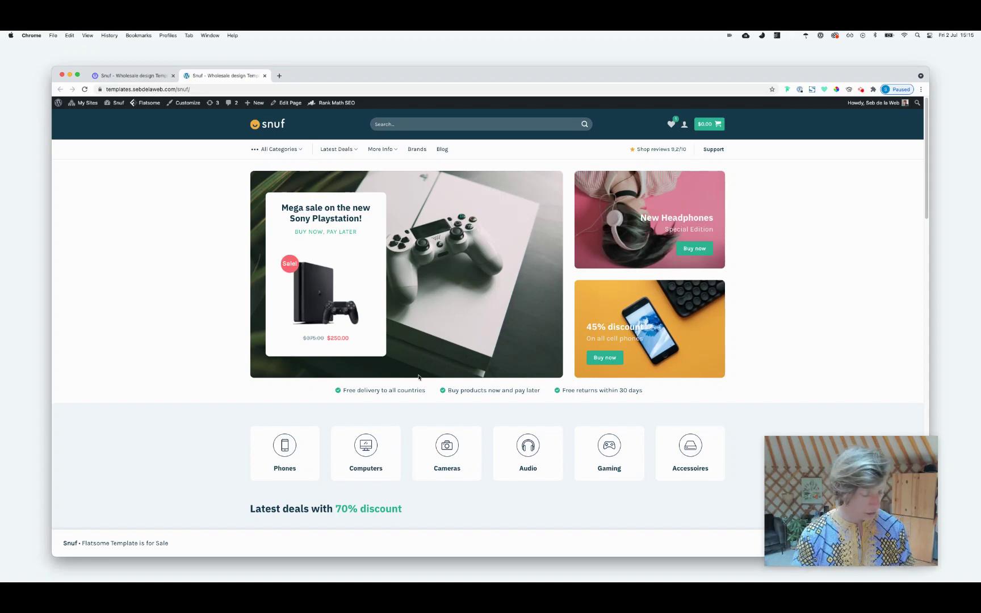
# - Load figma.com in a new browser tab
pyautogui.press('super+t')
pyautogui.write('figma.com')
pyautogui.press('Return')
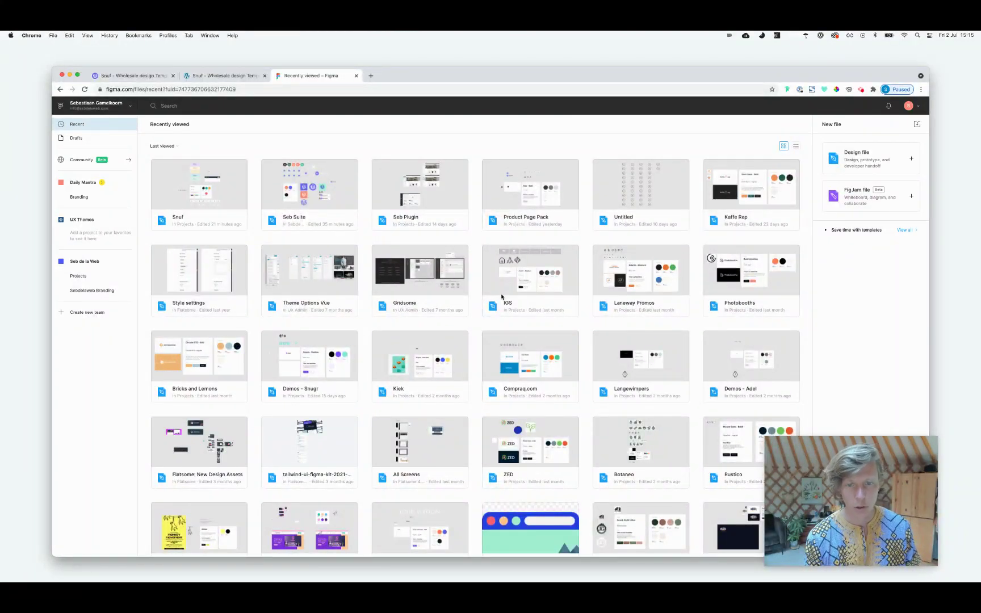
# - Open the Snuf Figma file, inspect its Typo and Colors frames, then return to the storefront
pyautogui.click(215, 199)
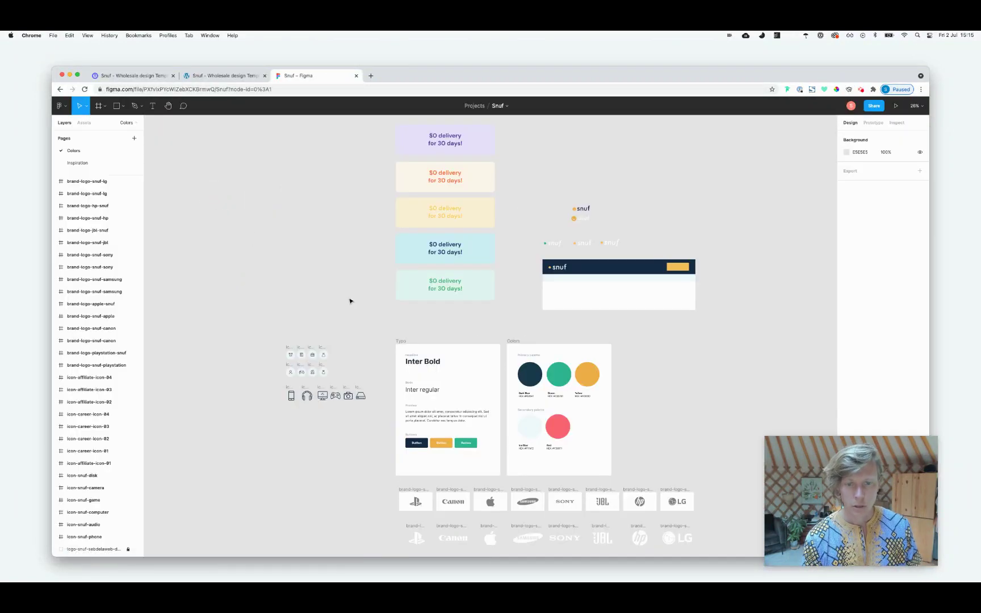
pyautogui.scroll(5, 432, 334)
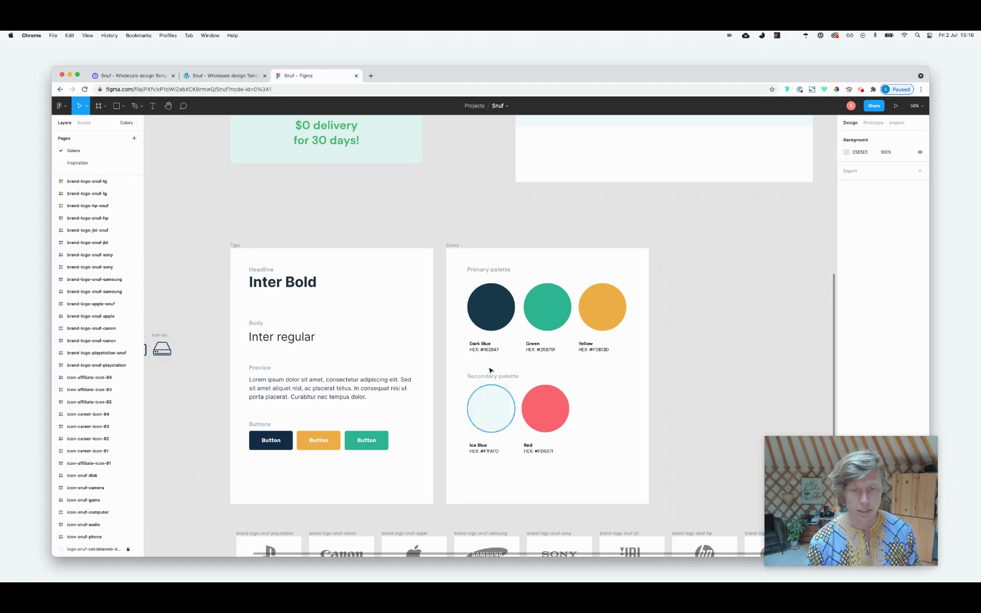
pyautogui.scroll(-3, 500, 370)
pyautogui.hscroll(2, 500, 369)
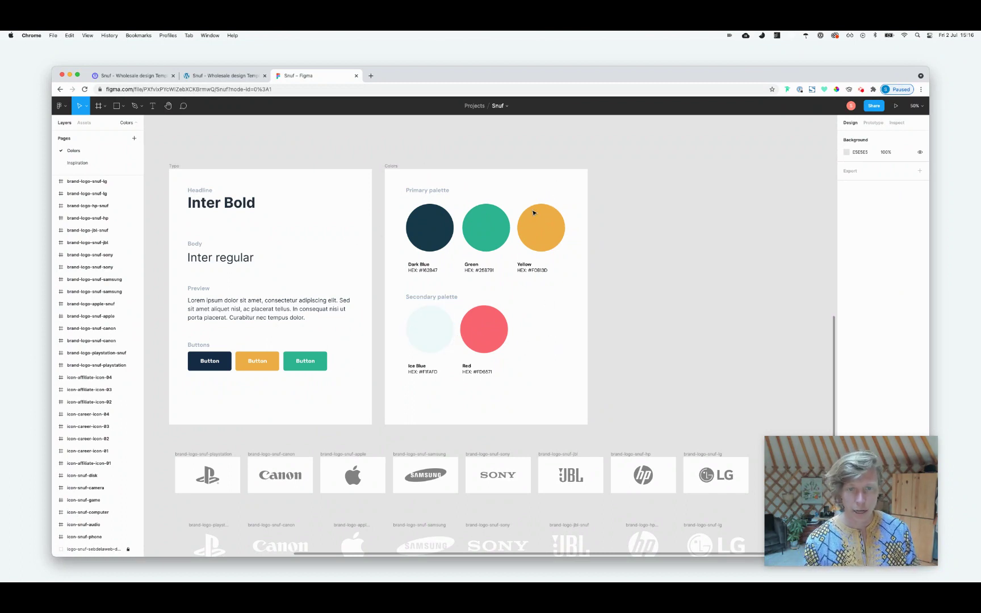
pyautogui.click(252, 80)
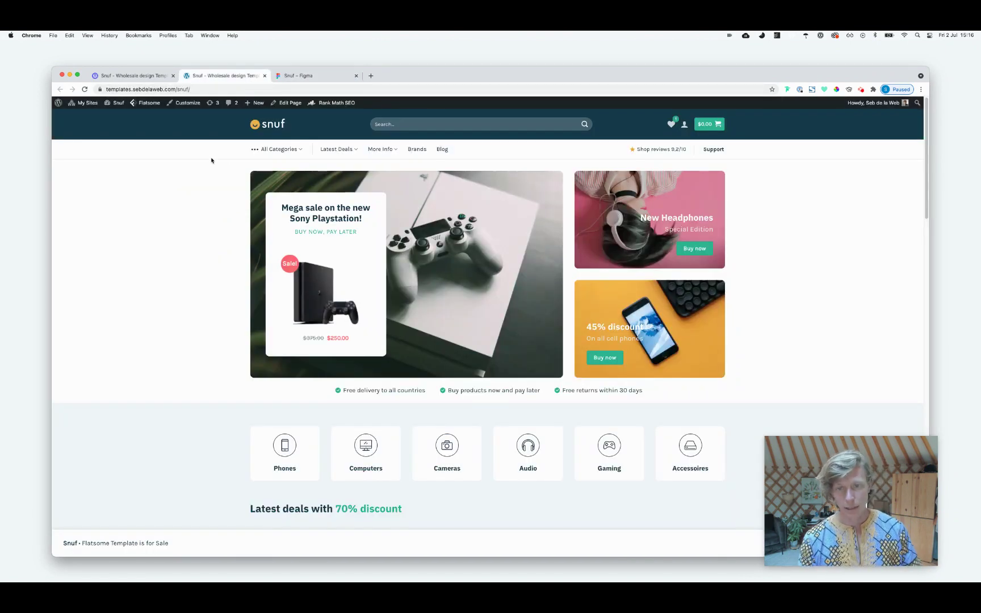
# - Go to Flatsome > Theme Options > Style > Colors from the admin bar
pyautogui.moveTo(146, 103)
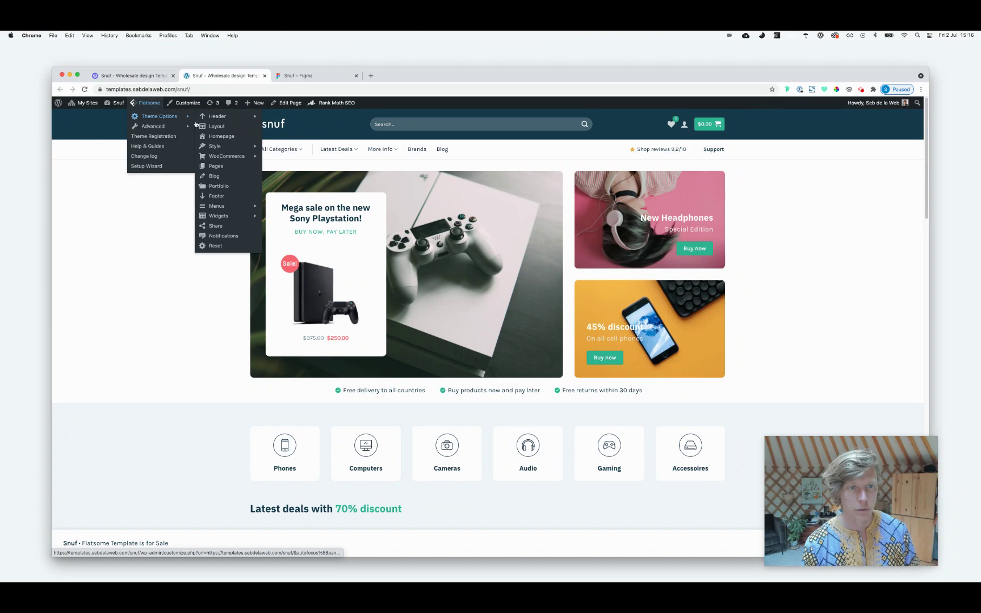
pyautogui.moveTo(227, 148)
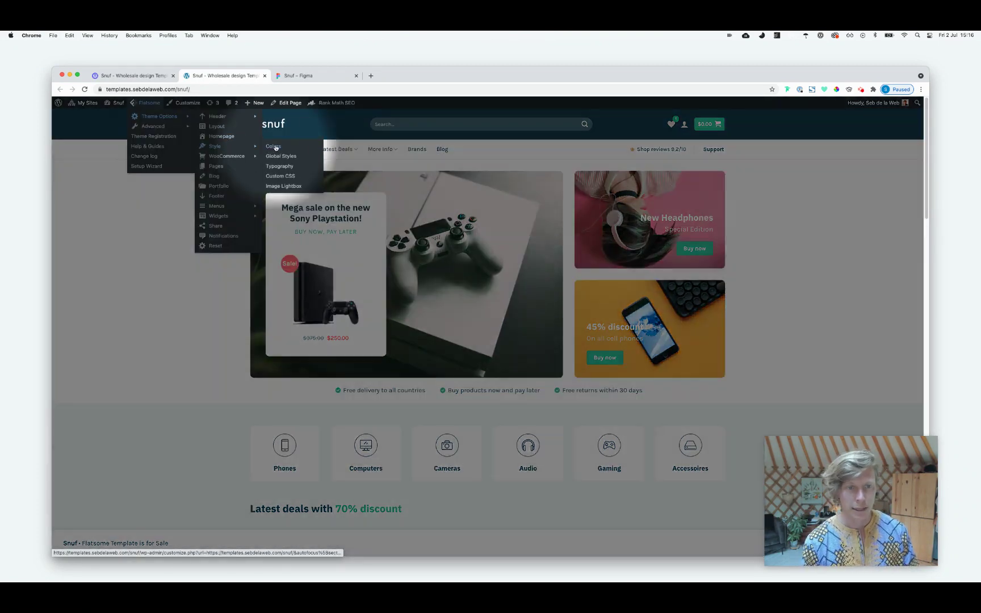
pyautogui.click(273, 146)
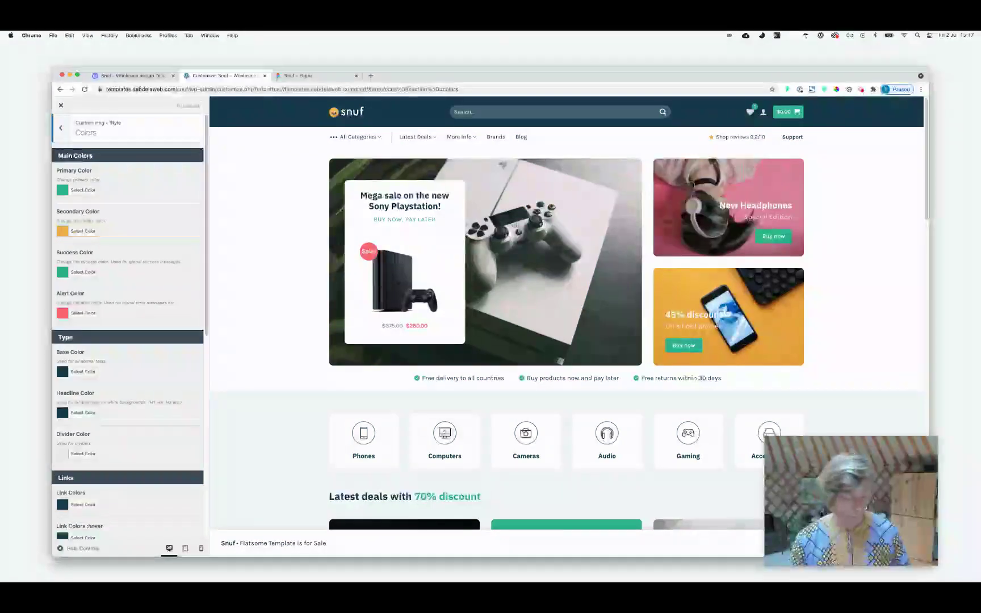
# - Load the Snuf site in a new tab, close the Figma tab, and edit Home in UX Builder
pyautogui.press('super+t')
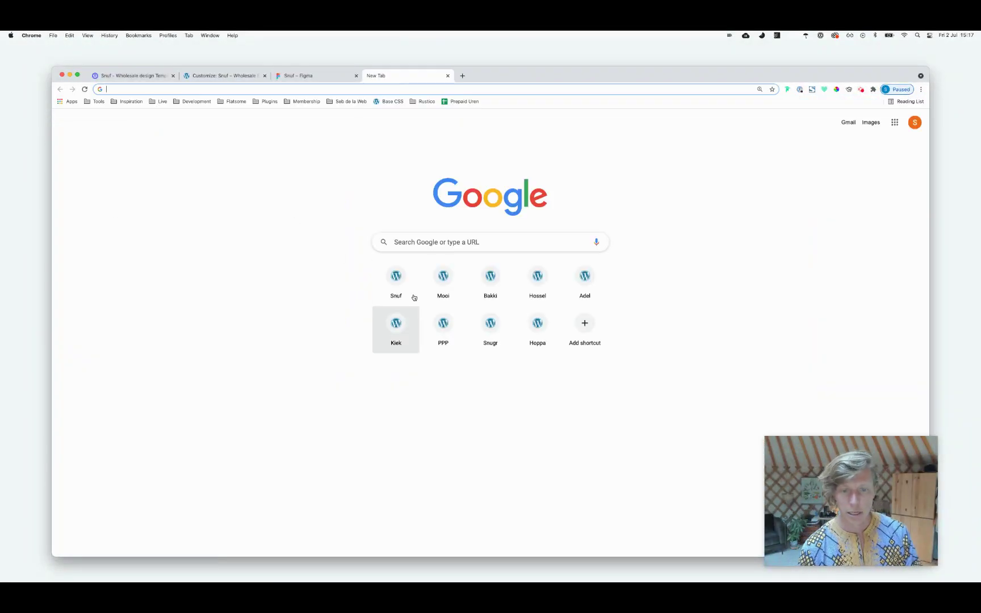
pyautogui.click(406, 289)
pyautogui.moveTo(368, 77); pyautogui.dragTo(315, 77)
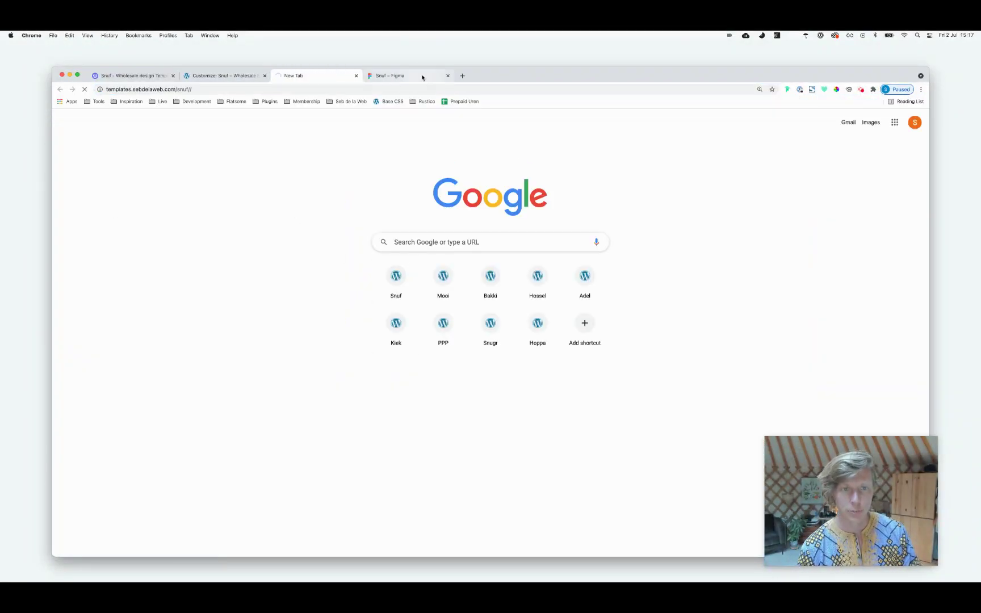
pyautogui.click(447, 76)
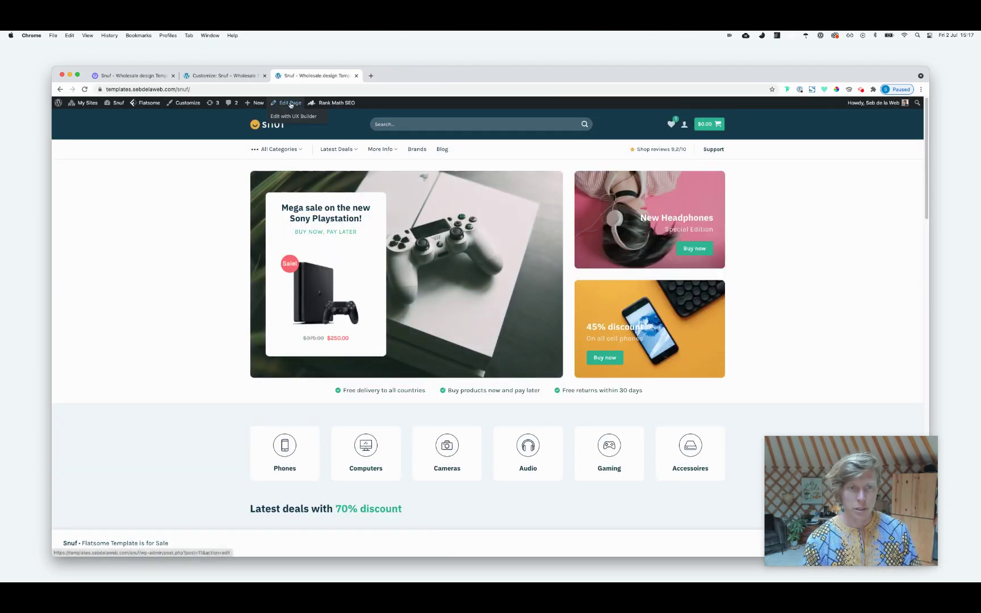
pyautogui.click(291, 117)
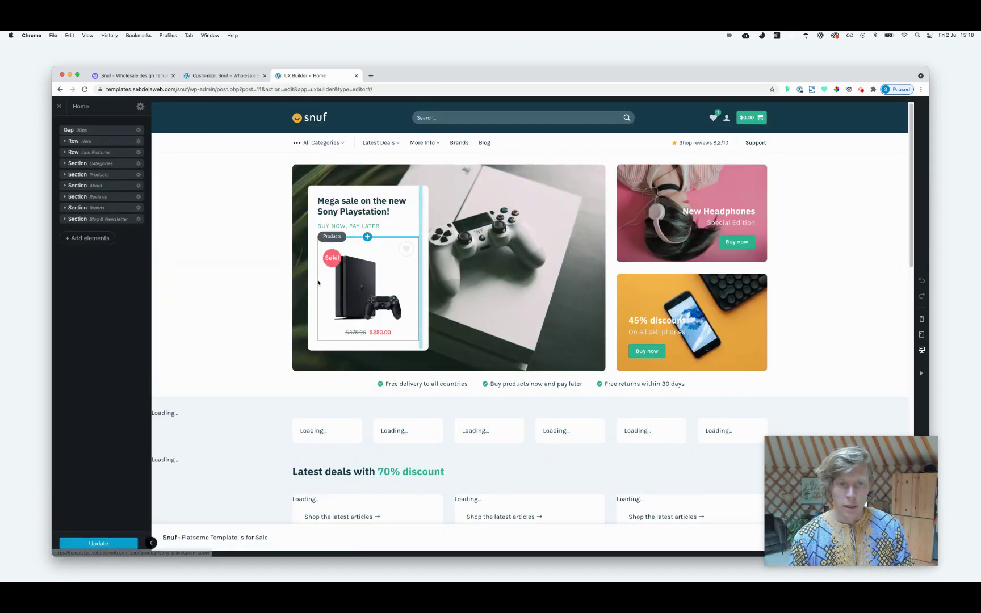
# - Try green, yellow, black, white and orange backgrounds on the Categories section, then discard them
pyautogui.scroll(-3, 261, 262)
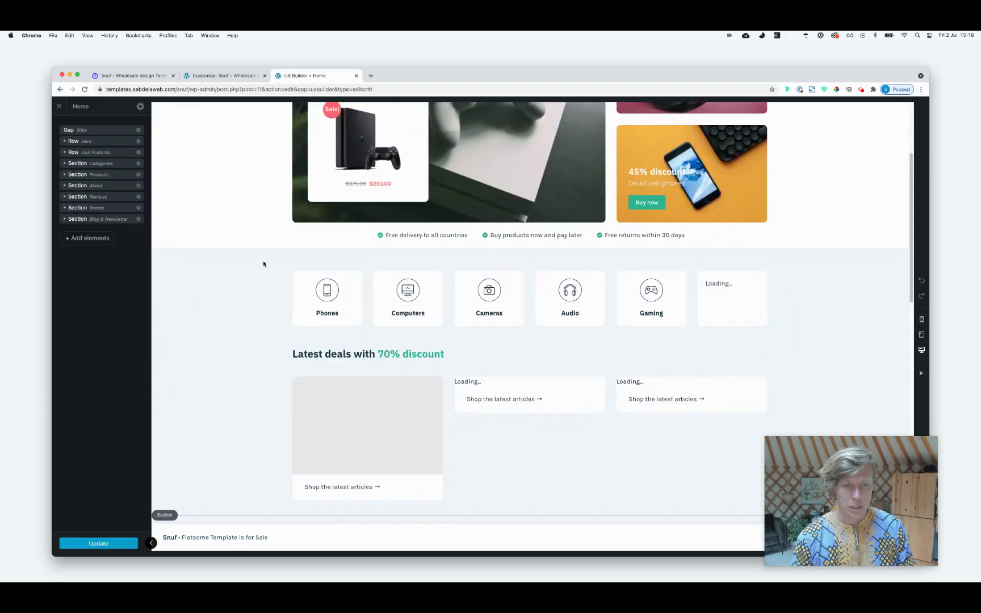
pyautogui.click(182, 247)
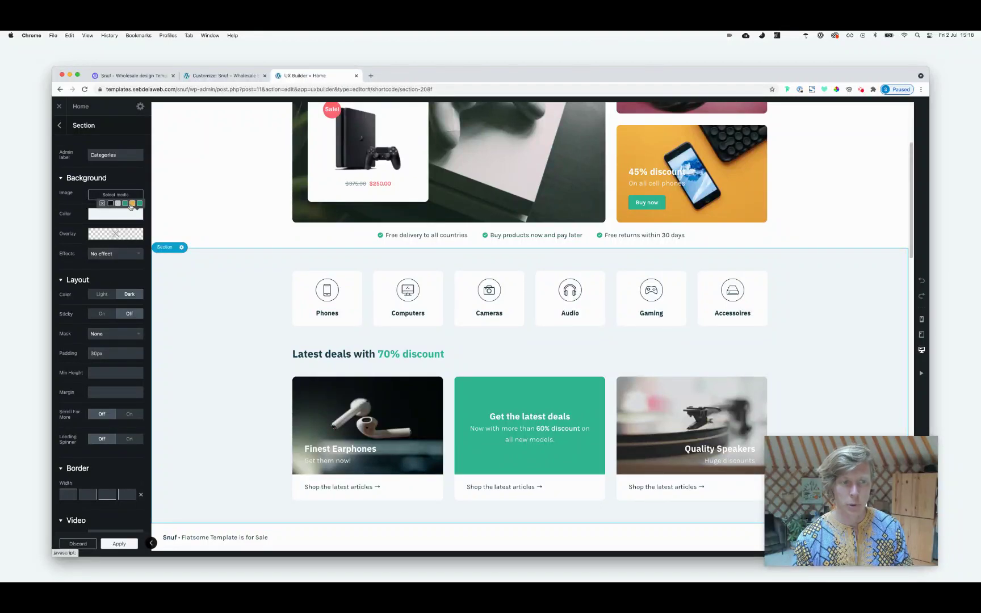
pyautogui.click(126, 203)
pyautogui.click(133, 204)
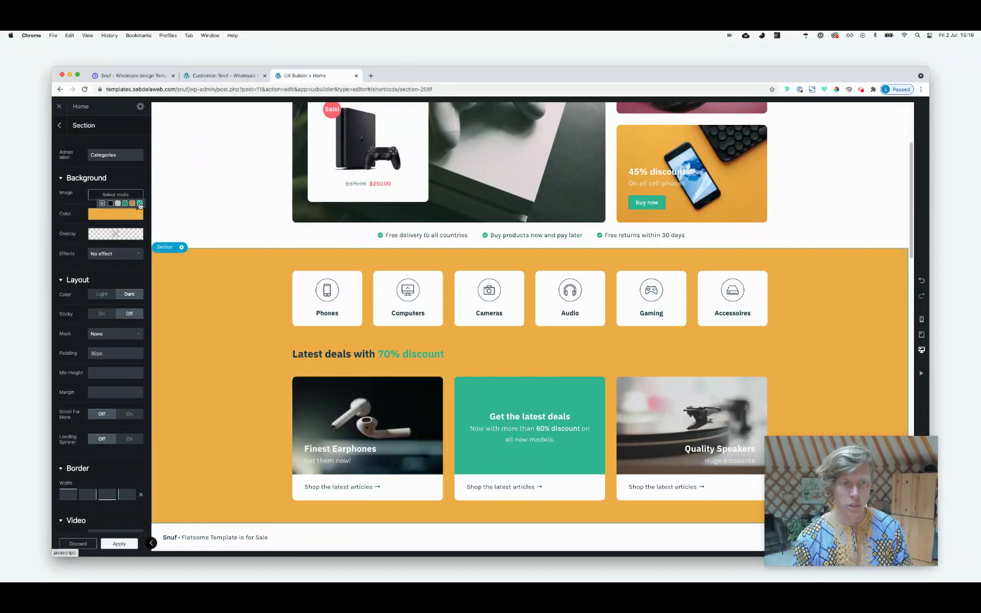
pyautogui.click(140, 203)
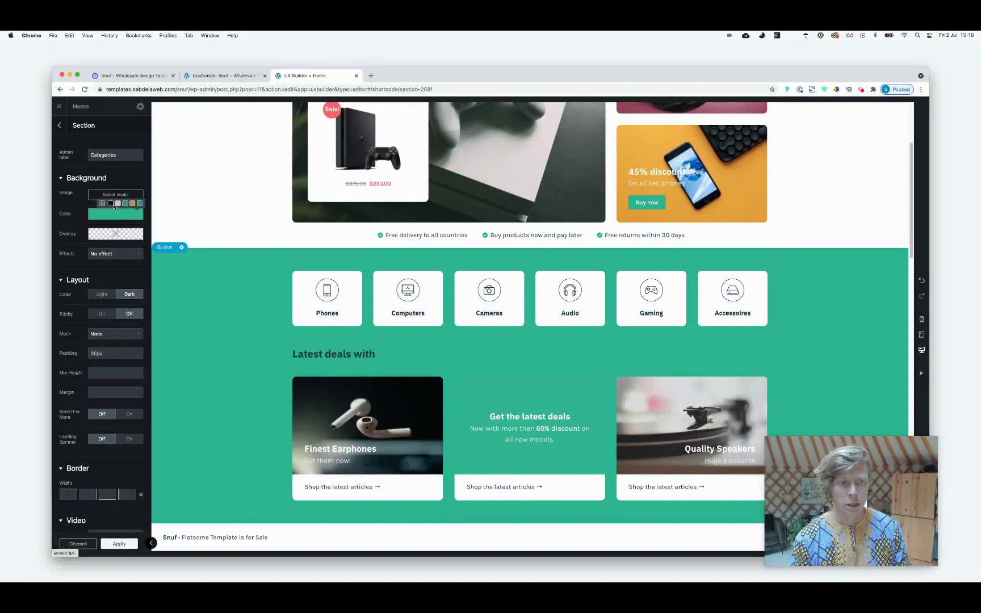
pyautogui.click(111, 204)
pyautogui.click(117, 205)
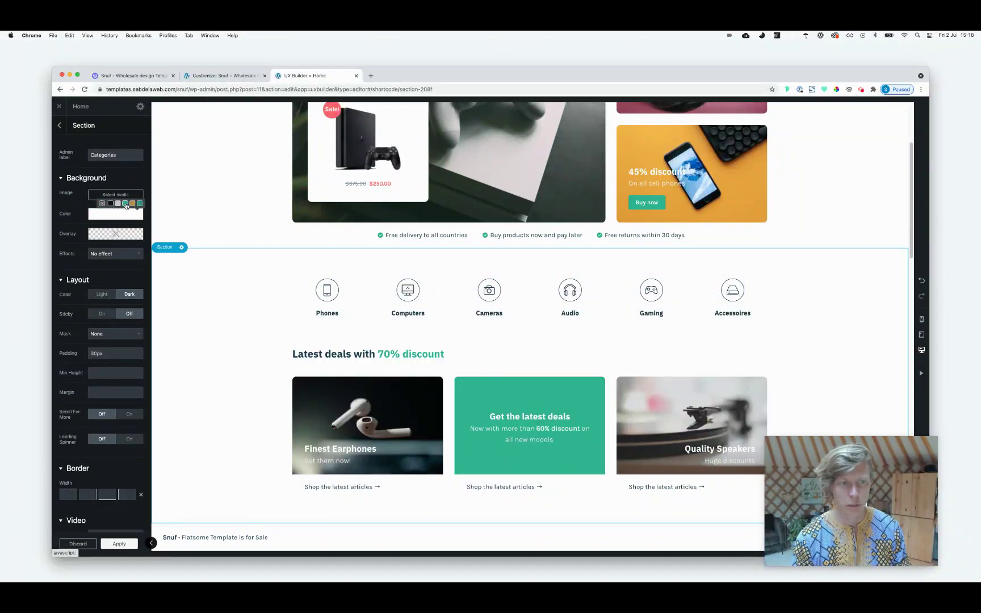
pyautogui.click(125, 204)
pyautogui.click(132, 204)
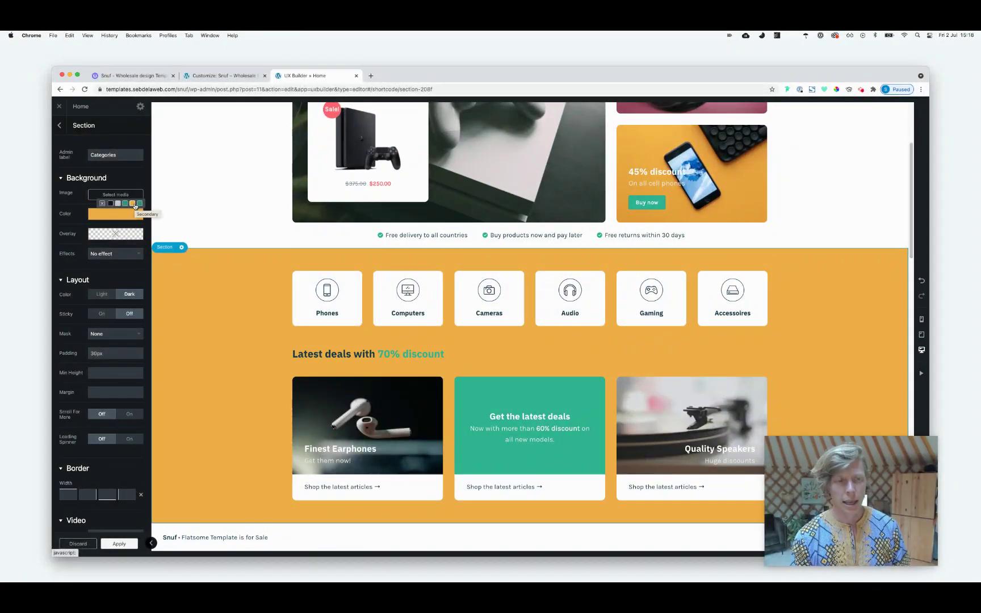
pyautogui.click(76, 544)
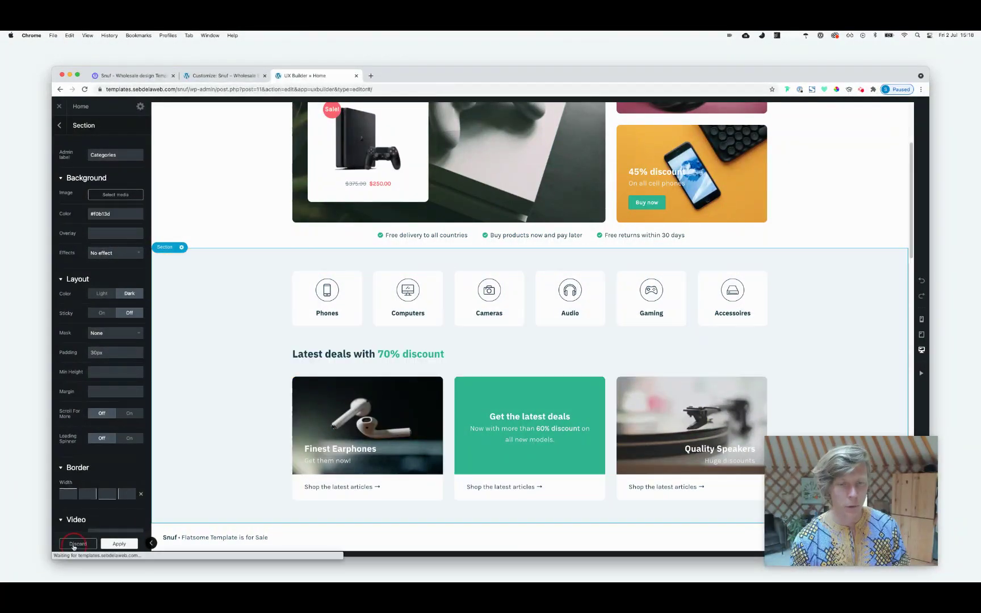
pyautogui.click(242, 78)
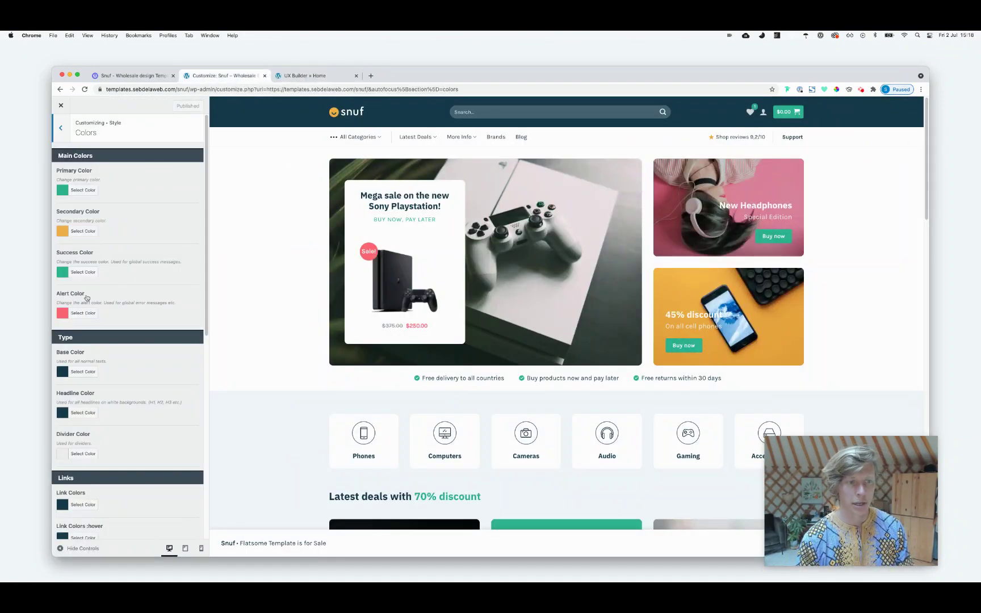
pyautogui.click(307, 76)
pyautogui.scroll(2, 632, 277)
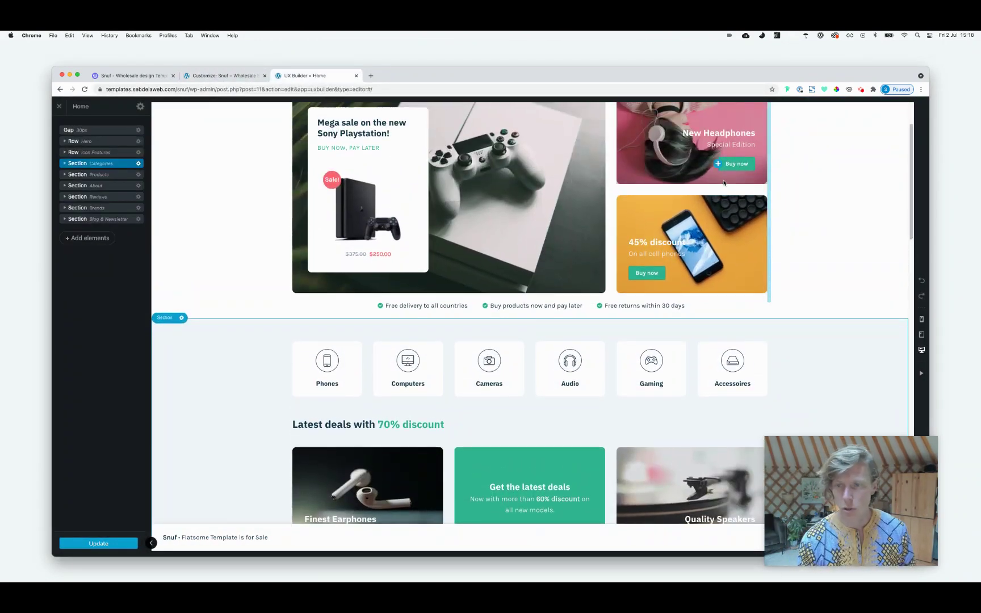
pyautogui.scroll(2, 738, 227)
pyautogui.click(741, 224)
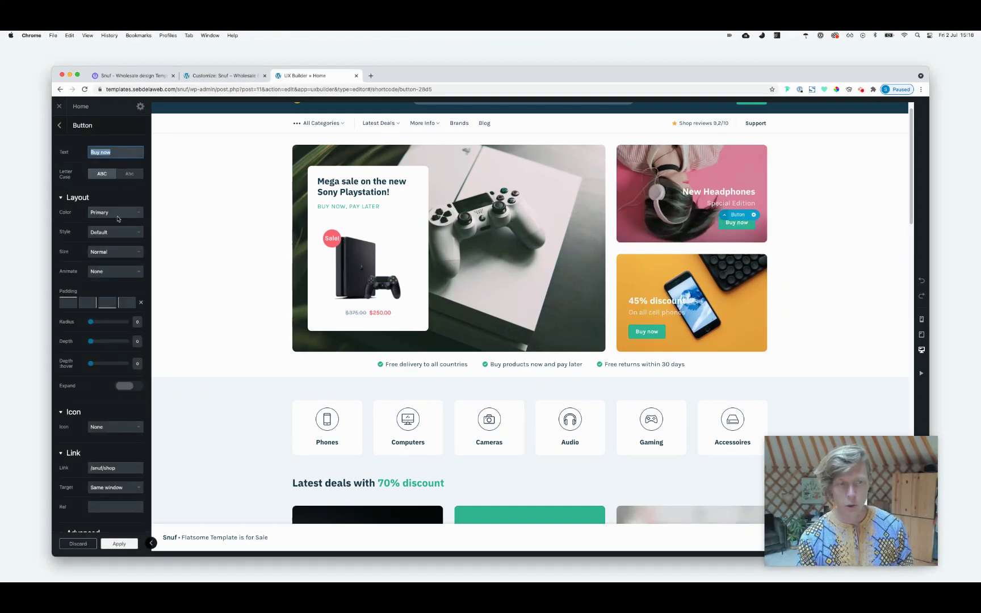
pyautogui.click(114, 217)
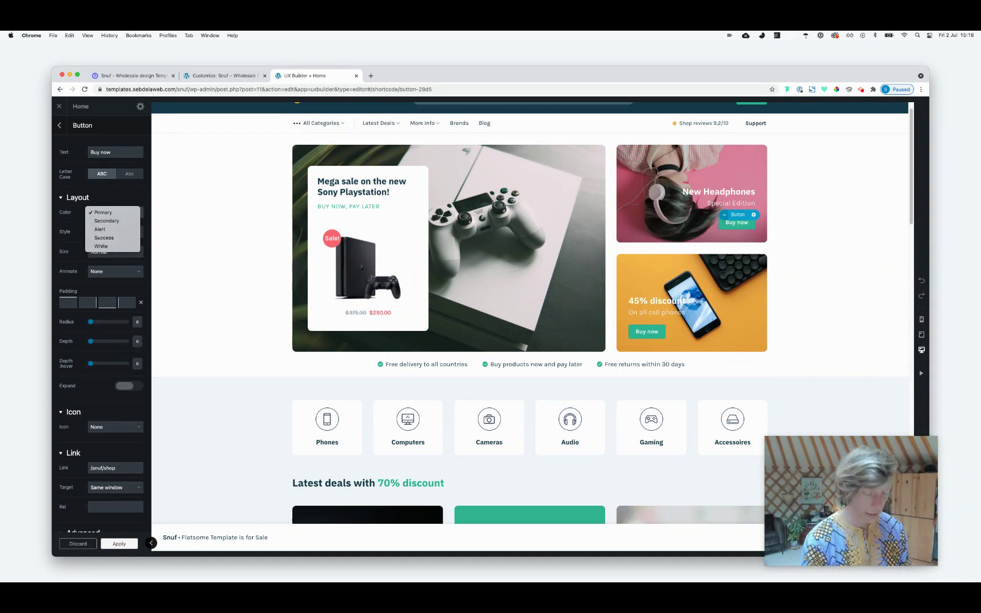
pyautogui.press('super+Tab')
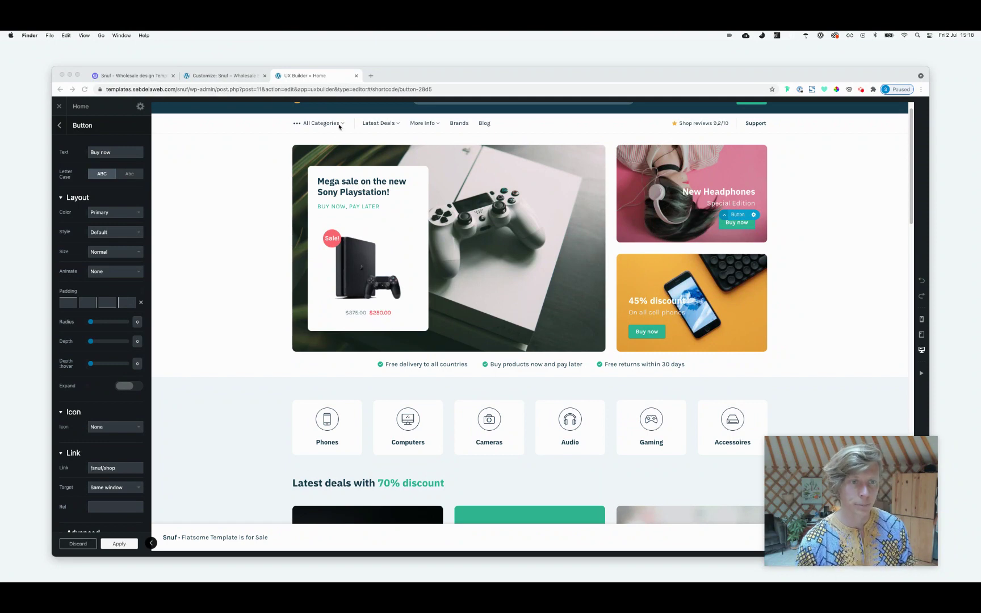
pyautogui.press('super+Tab')
pyautogui.hotkey('ctrl', 'shift', 'Tab')
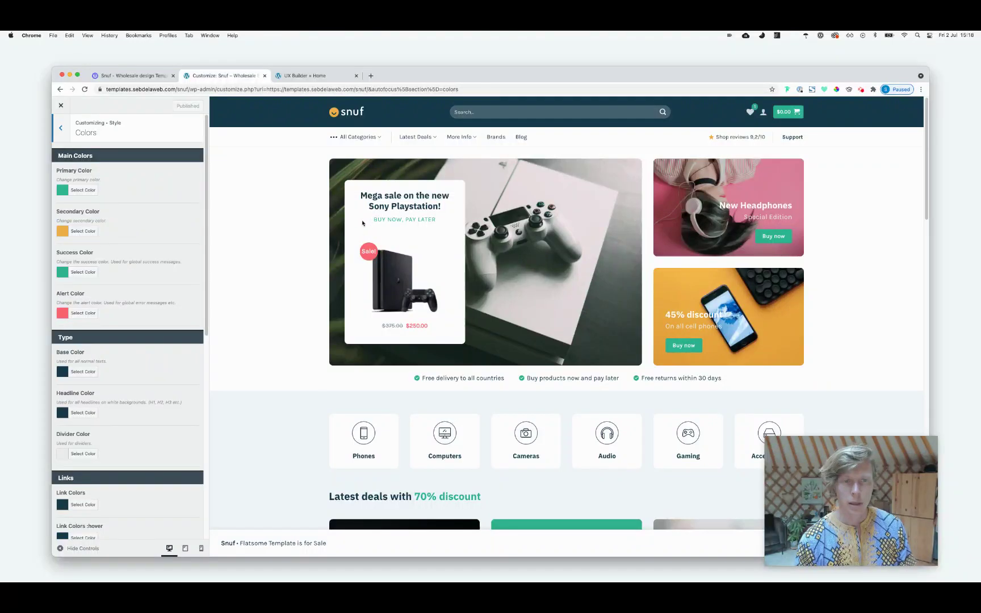
pyautogui.hotkey('ctrl', 'Tab')
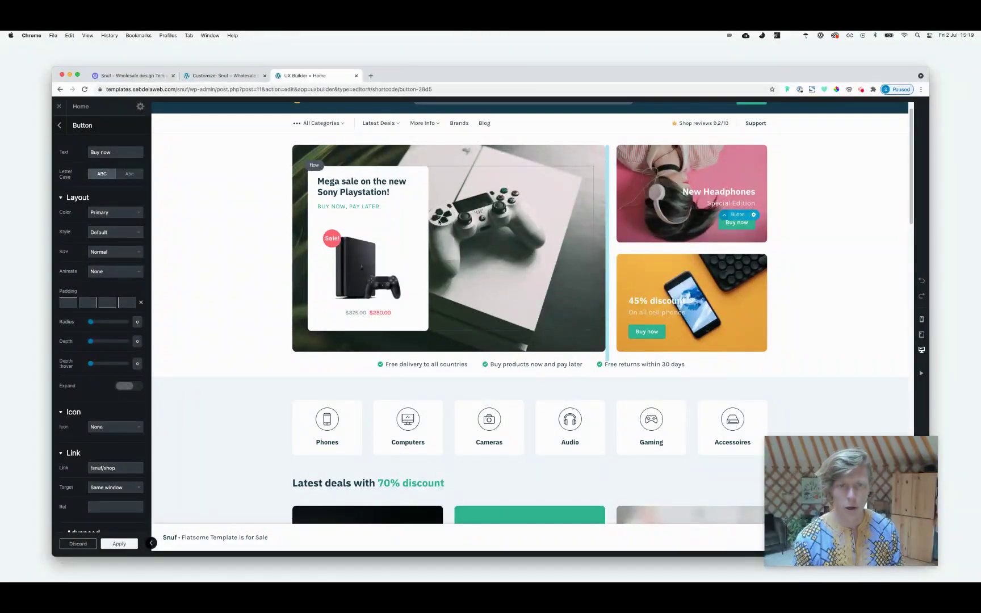
pyautogui.scroll(-5, 457, 306)
pyautogui.scroll(-6, 457, 306)
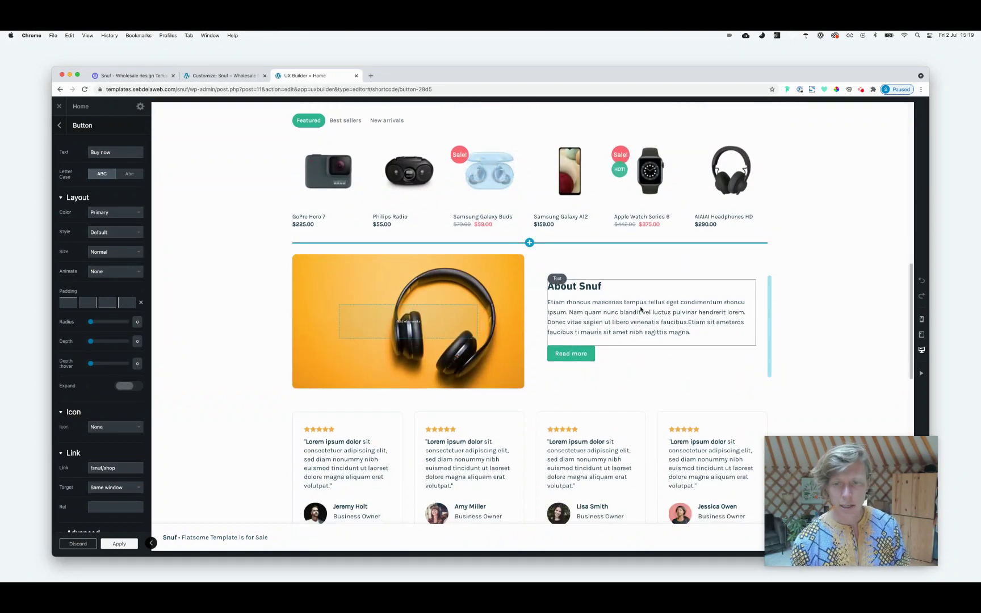
# - Open the About Snuf text in the editor and select 'condimentum rhoncu ipsum'
pyautogui.click(649, 318)
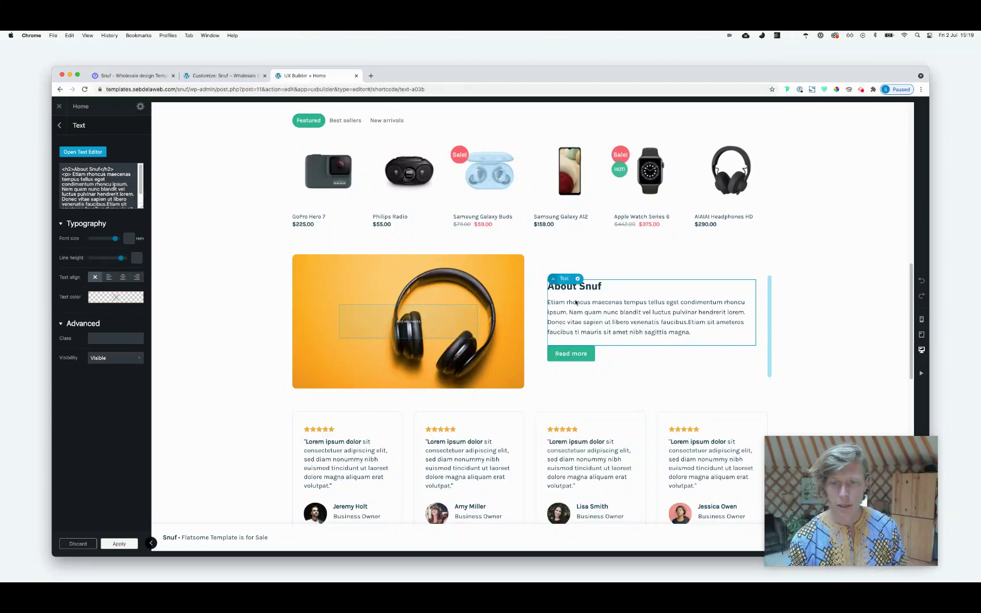
pyautogui.doubleClick(616, 312)
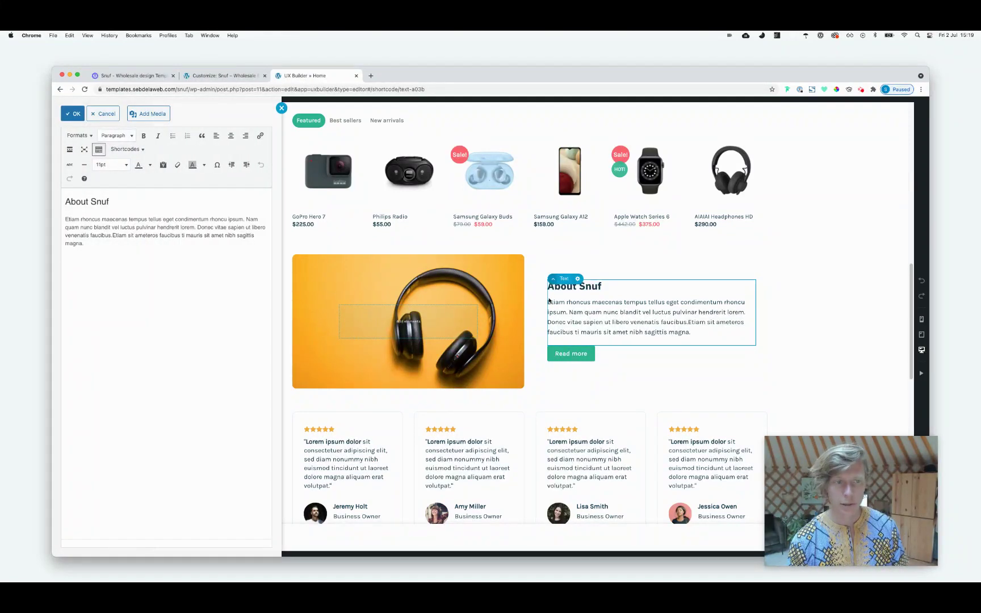
pyautogui.moveTo(243, 220); pyautogui.dragTo(174, 221)
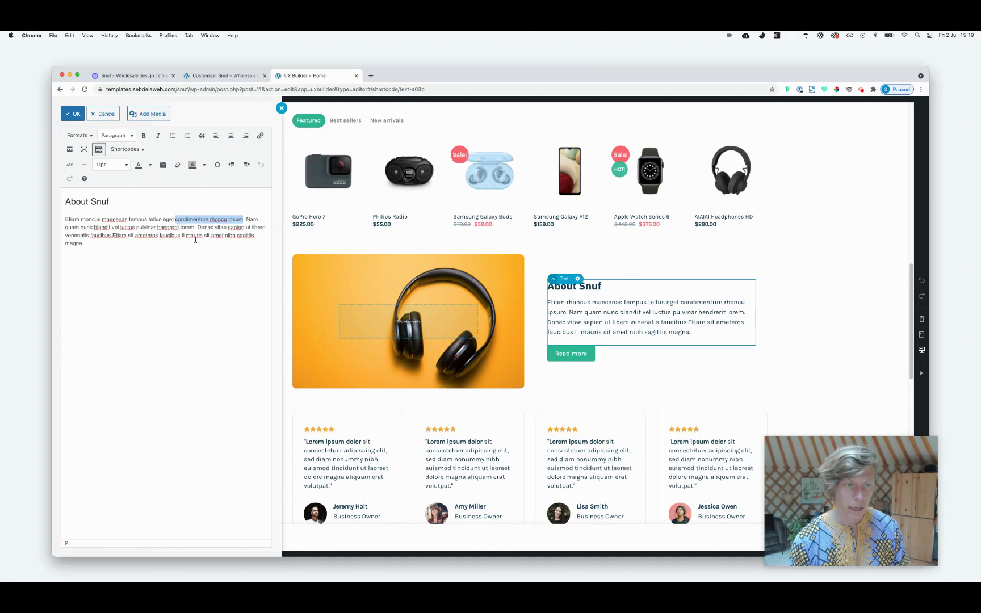
# - Colour the selected words primary green, then change them to Alert Color red
pyautogui.click(81, 138)
pyautogui.moveTo(142, 233)
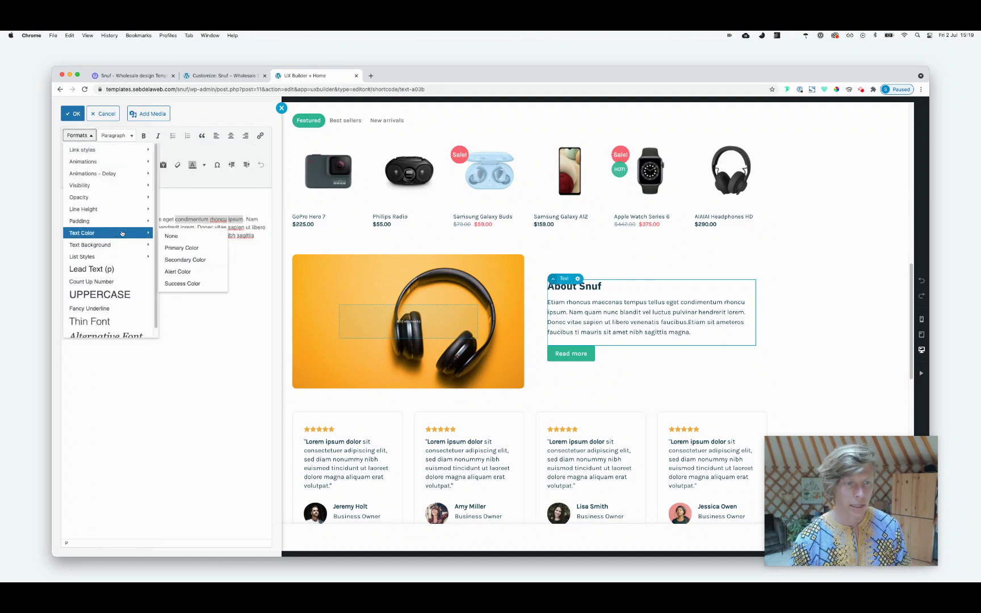
pyautogui.click(188, 248)
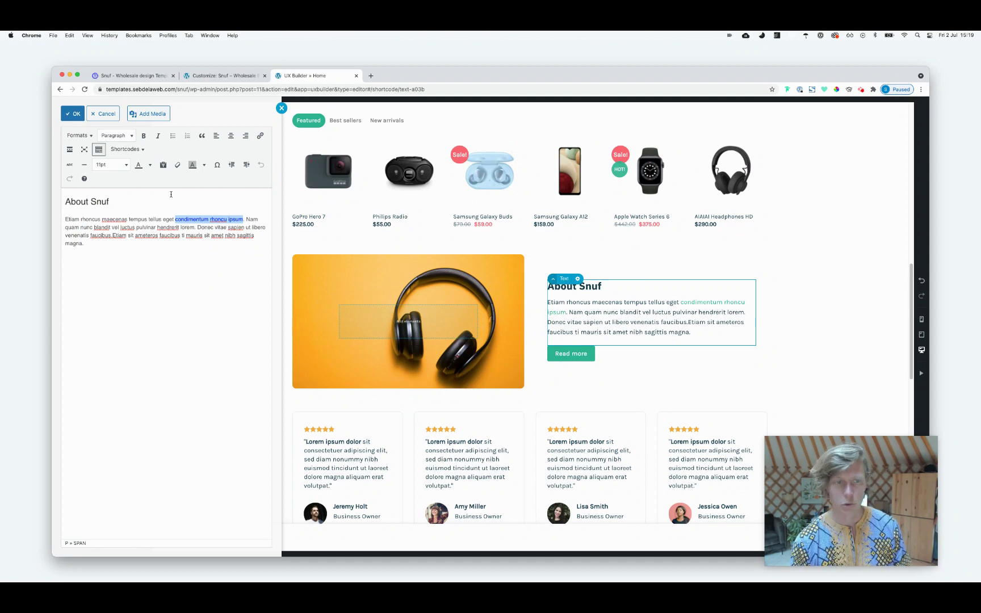
pyautogui.click(79, 135)
pyautogui.moveTo(142, 245)
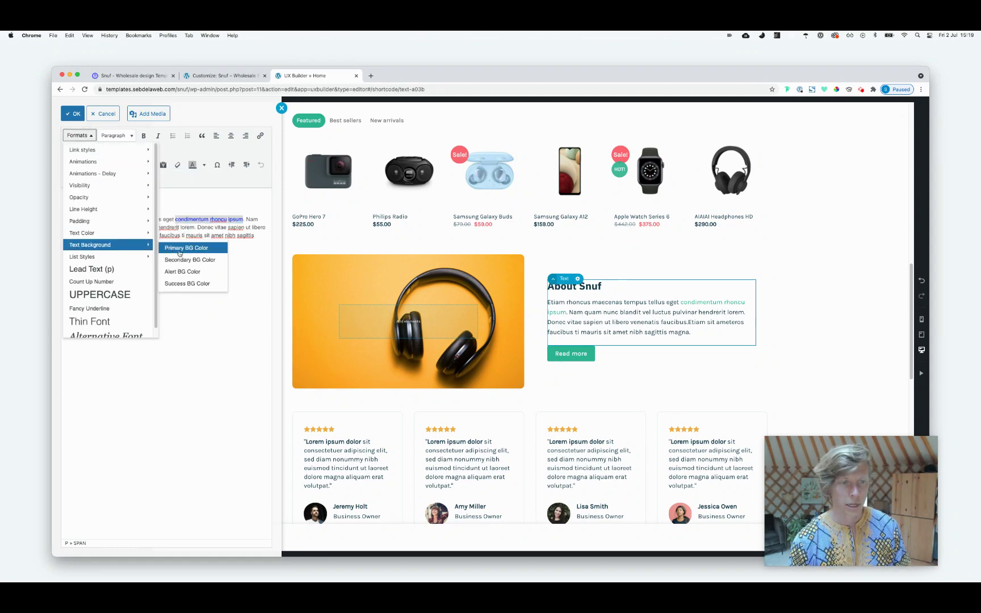
pyautogui.click(187, 272)
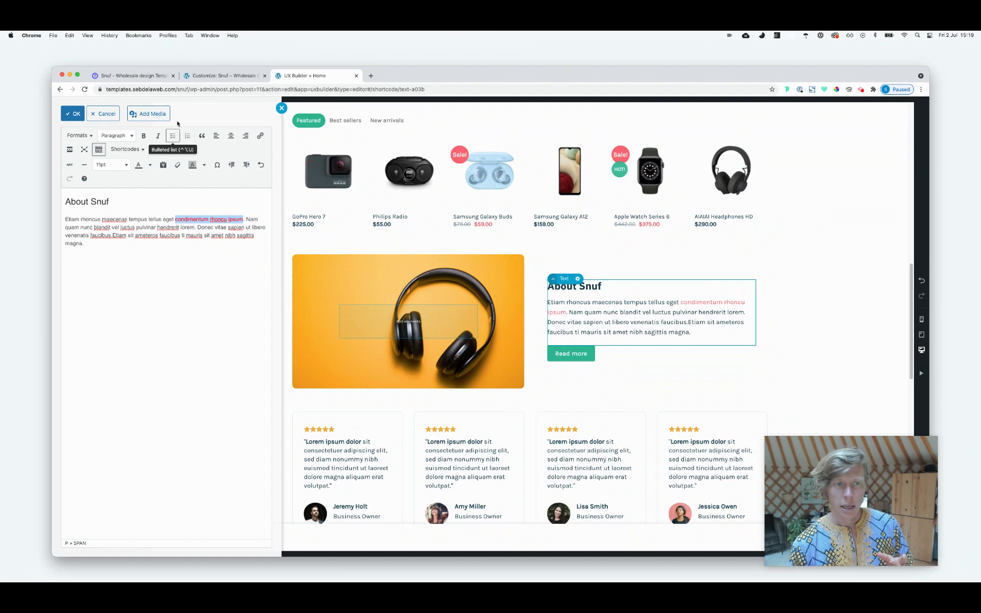
# - Switch over to the Customizer colours tab
pyautogui.click(77, 135)
pyautogui.moveTo(106, 234)
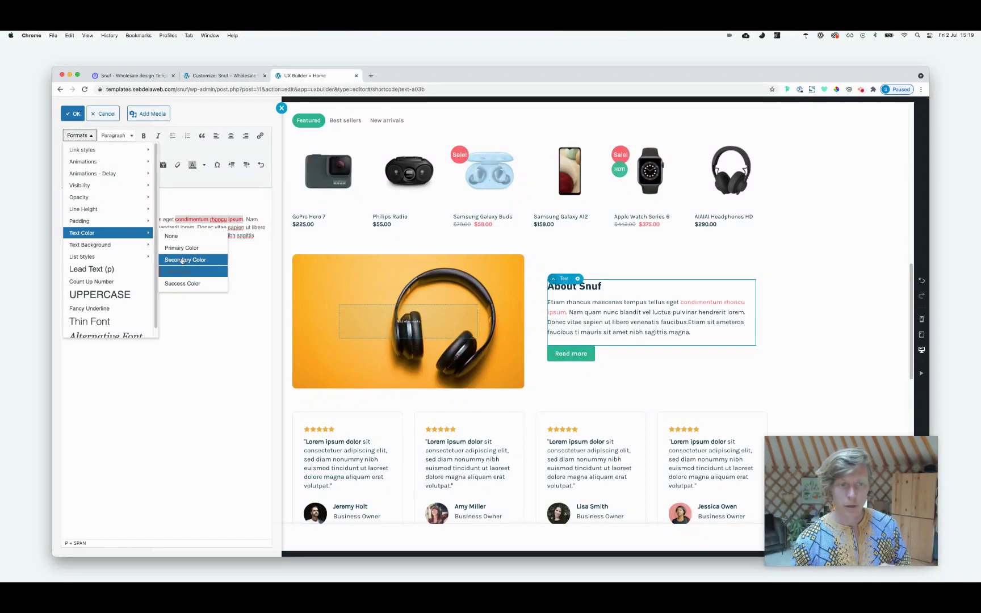
pyautogui.click(228, 77)
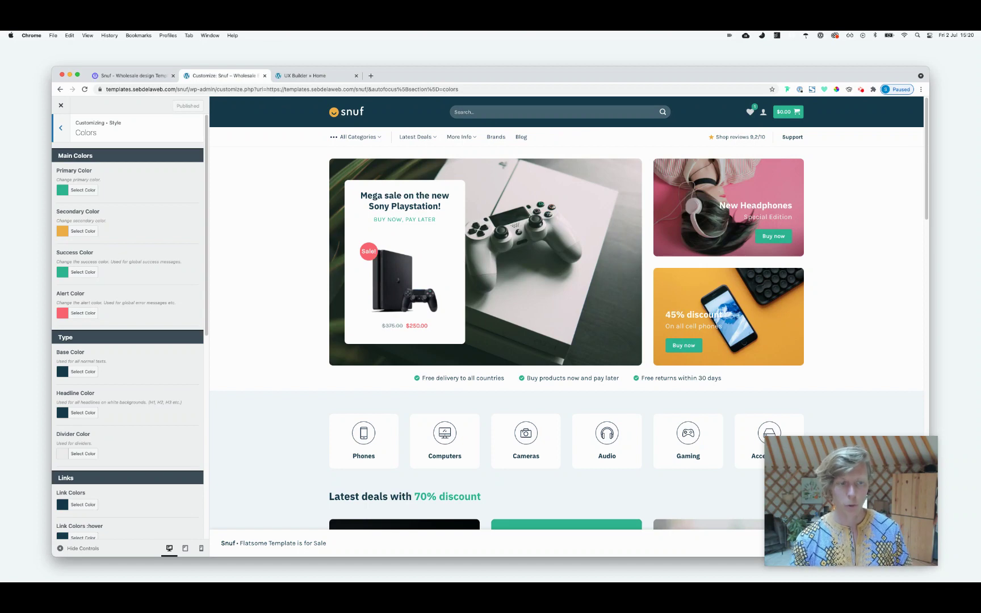
# - Scroll through the Type, Links and Shop colour settings in the Colors panel
pyautogui.scroll(-2, 106, 366)
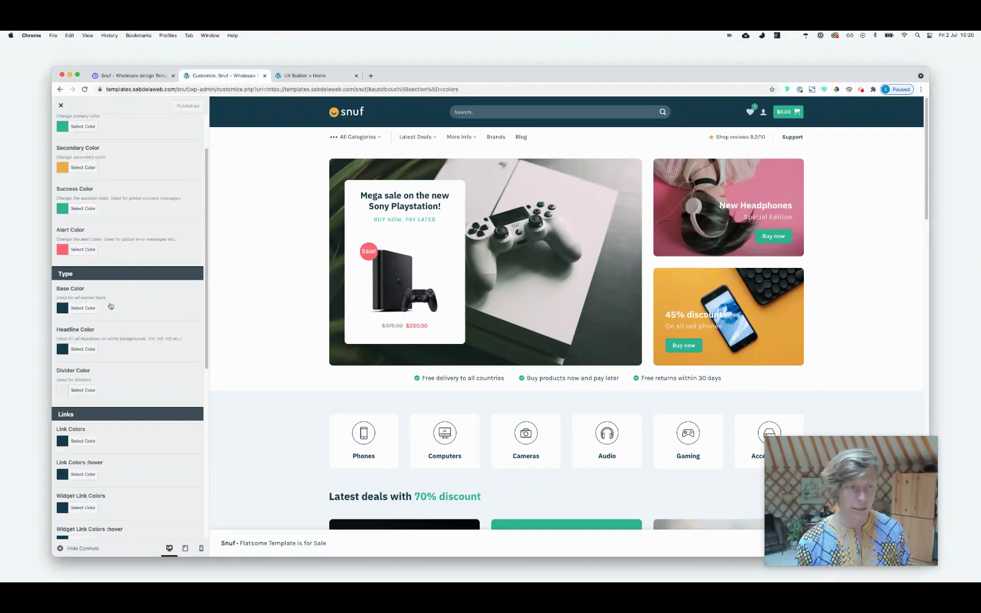
pyautogui.scroll(-1, 88, 305)
pyautogui.scroll(-1, 88, 290)
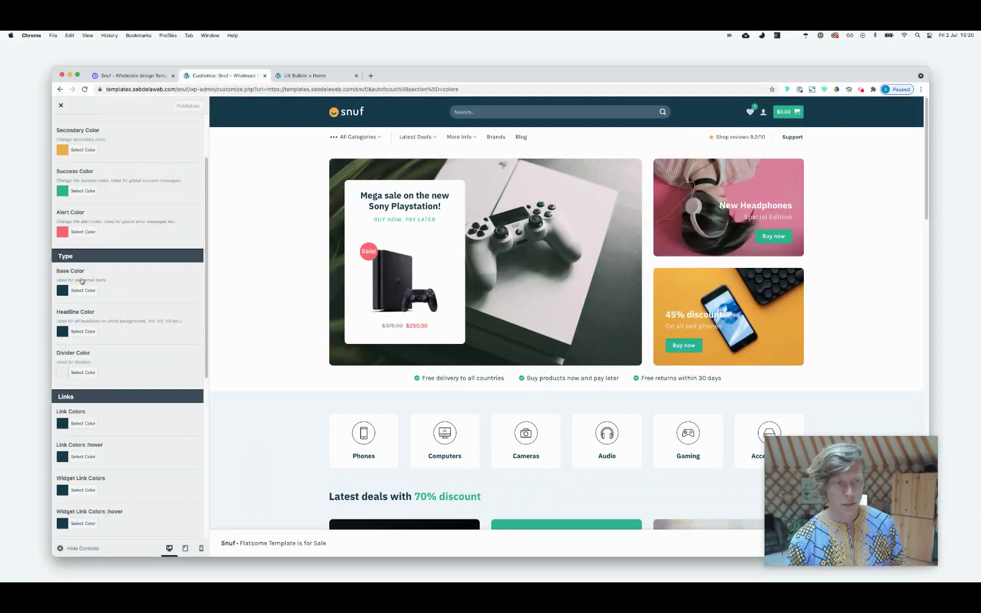
pyautogui.scroll(-5, 503, 294)
pyautogui.scroll(-5, 503, 295)
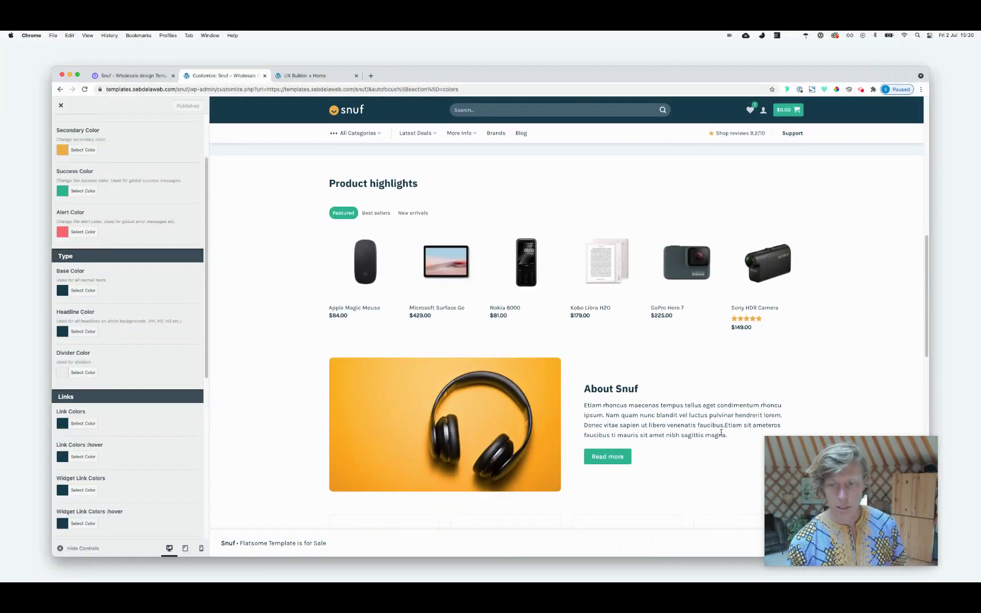
# - Select the About Snuf text in the preview, then return to the UX Builder » Home tab
pyautogui.moveTo(727, 435); pyautogui.dragTo(586, 405)
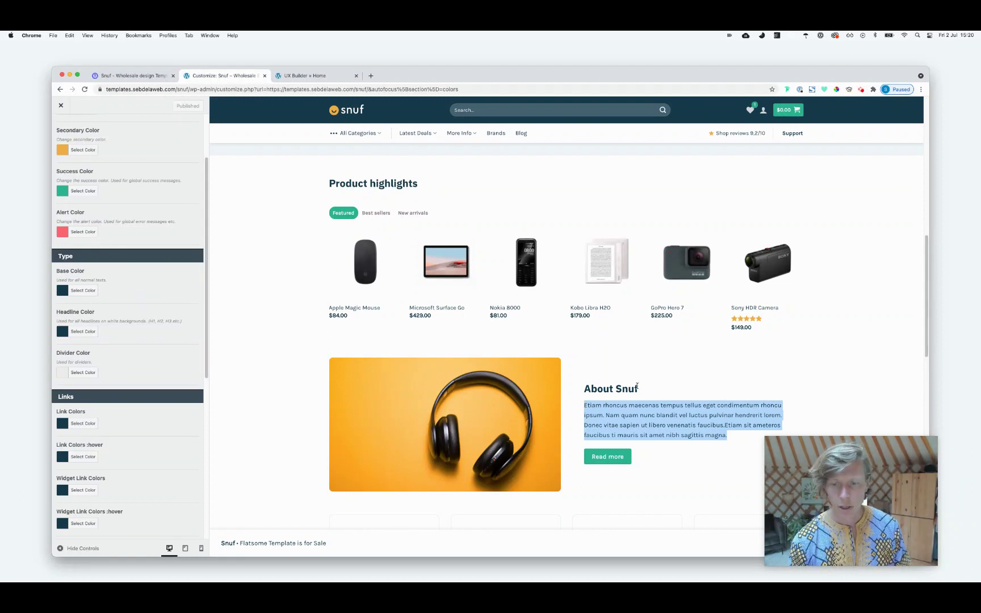
pyautogui.moveTo(637, 386); pyautogui.dragTo(584, 390)
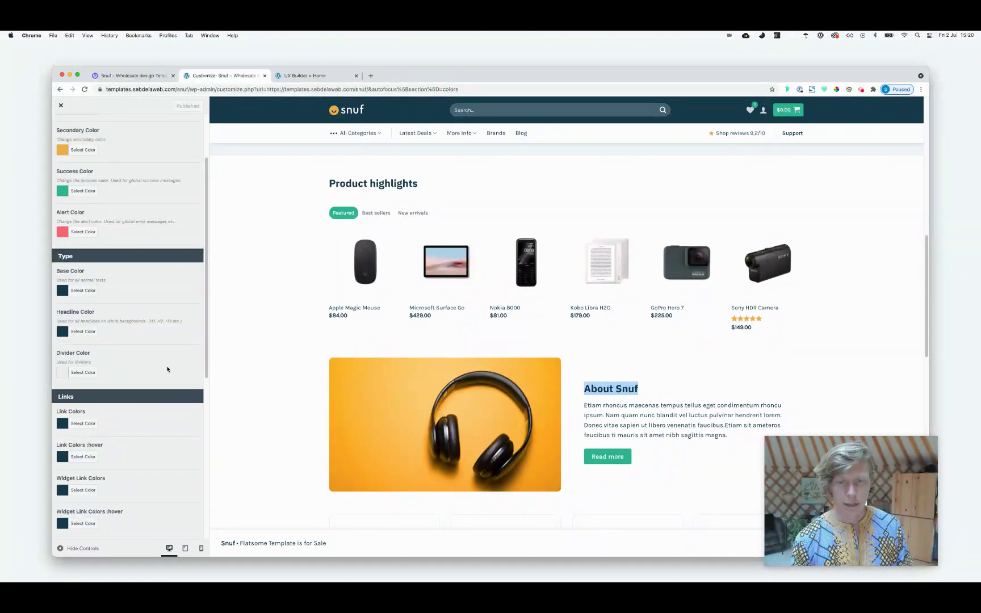
pyautogui.scroll(-3, 131, 407)
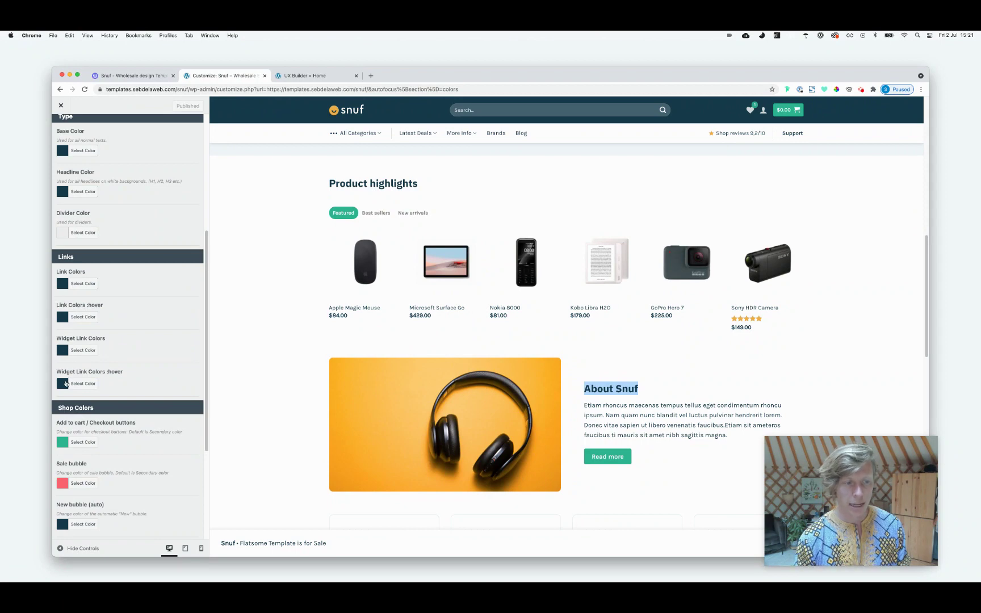
pyautogui.click(311, 76)
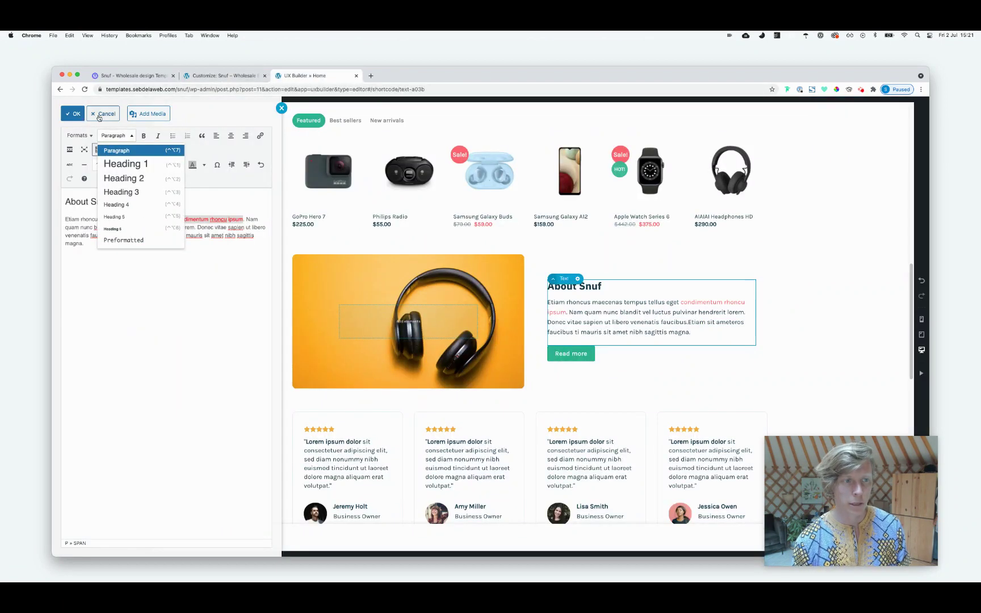
# - Cancel the text editor, close UX Builder confirming Leave, and go to the Shop page
pyautogui.click(99, 117)
pyautogui.click(59, 106)
pyautogui.click(557, 133)
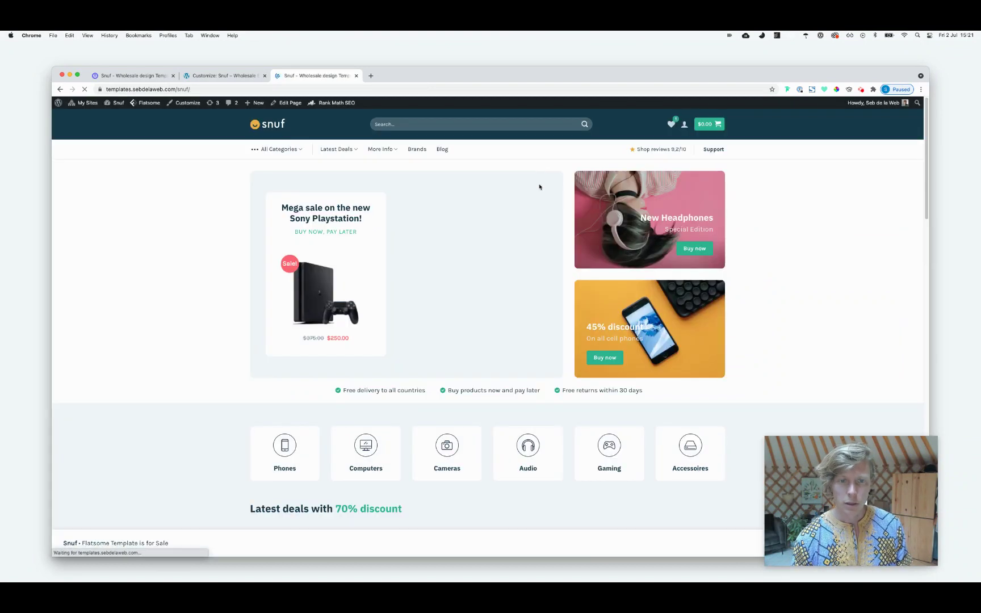
pyautogui.moveTo(286, 146)
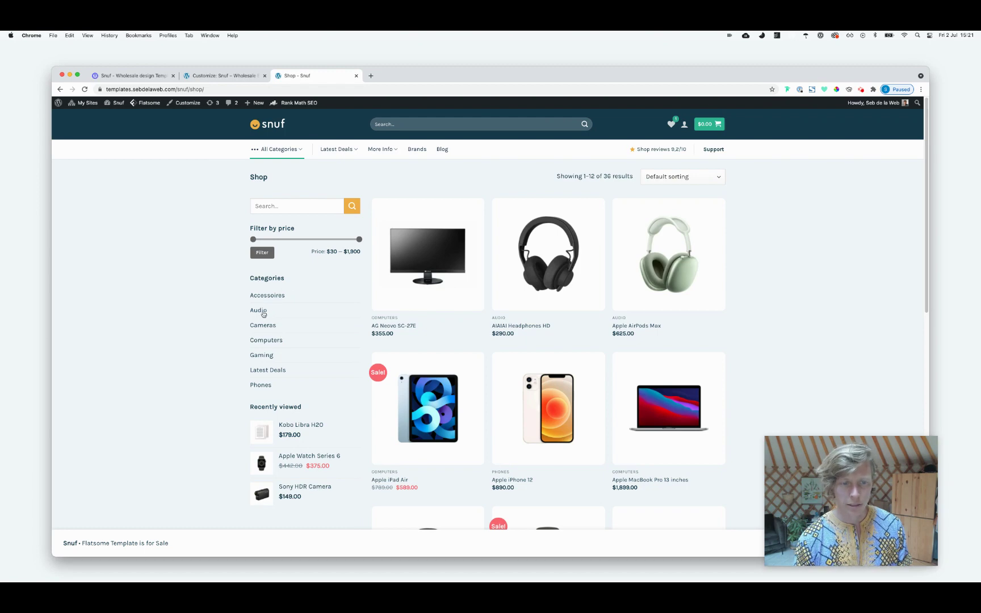
# - Set Widget Link Colors to the Add to cart green #25b791, publish, and view the Audio category
pyautogui.click(222, 76)
pyautogui.click(91, 441)
pyautogui.tripleClick(116, 443)
pyautogui.hotkey('ctrl', 'c')
pyautogui.click(88, 347)
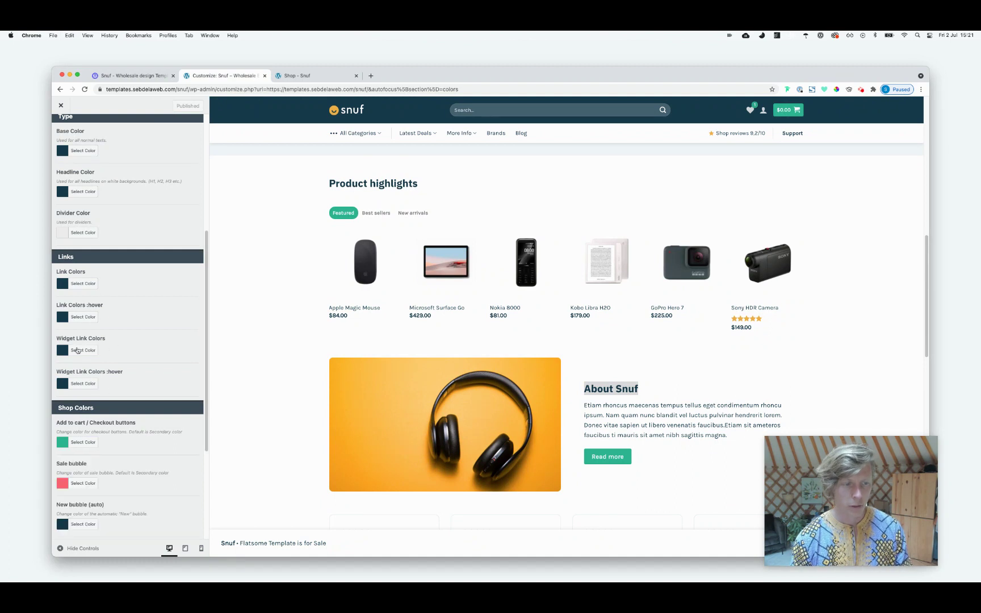
pyautogui.click(85, 349)
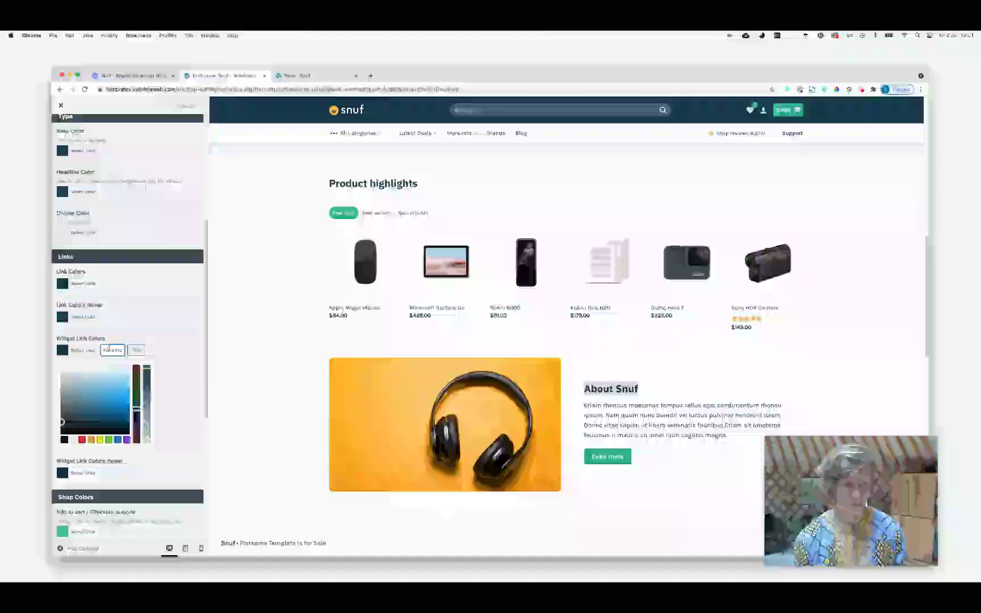
pyautogui.tripleClick(109, 350)
pyautogui.hotkey('ctrl', 'v')
pyautogui.click(192, 108)
pyautogui.hotkey('ctrl', 'Tab')
pyautogui.click(354, 311)
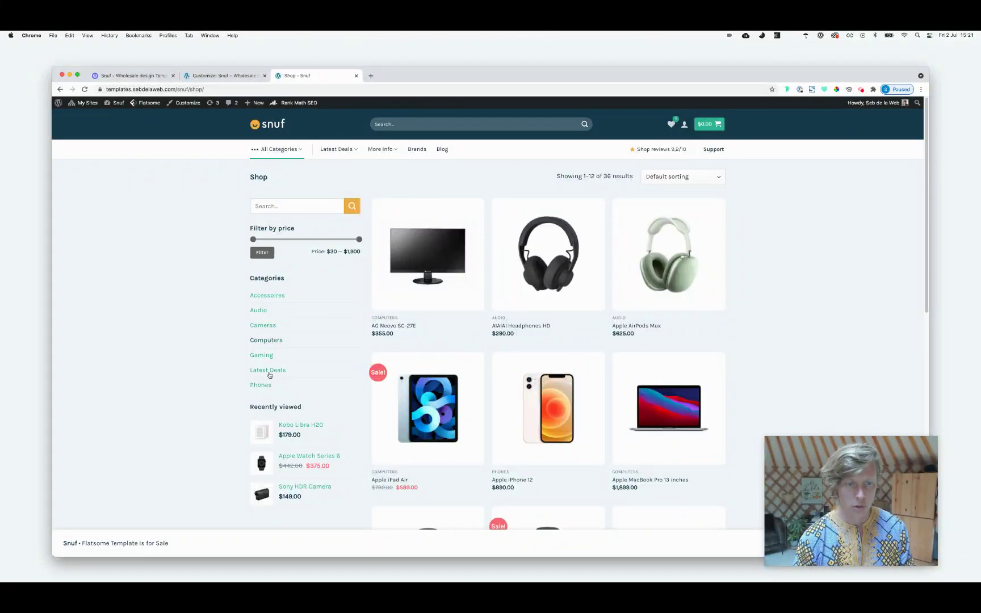
# - Paste the Link Colors :hover dark navy value into Widget Link Colors
pyautogui.click(224, 75)
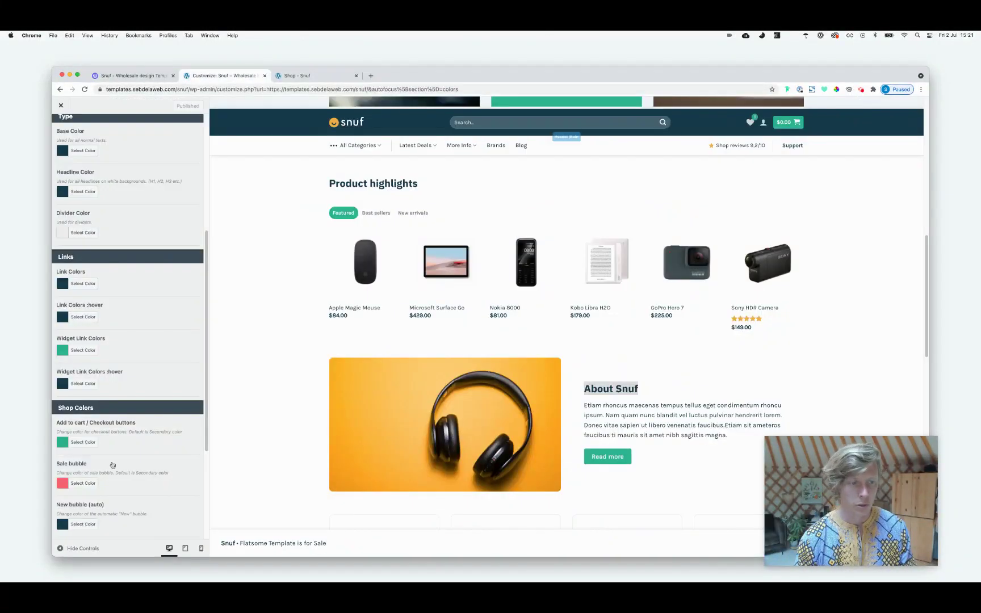
pyautogui.click(83, 351)
pyautogui.click(87, 317)
pyautogui.press('super+c')
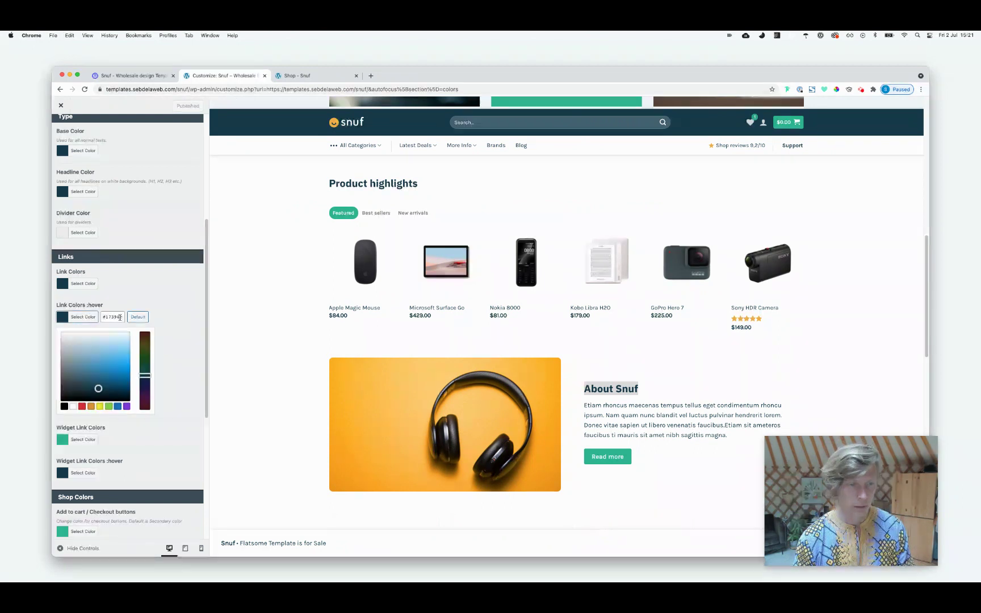
pyautogui.click(146, 293)
pyautogui.click(83, 350)
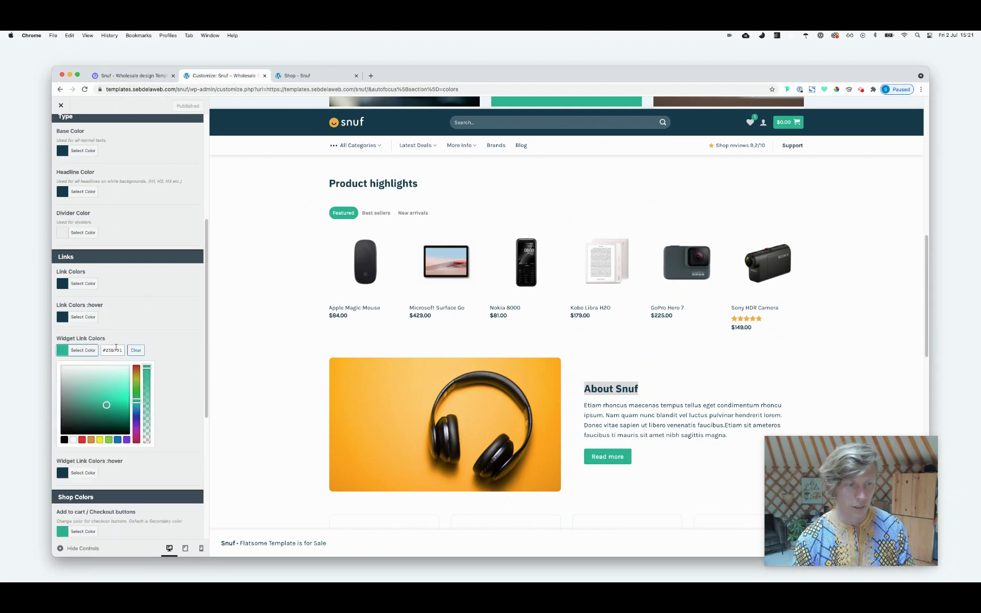
pyautogui.press('super+v')
pyautogui.click(151, 333)
pyautogui.scroll(-5, 114, 324)
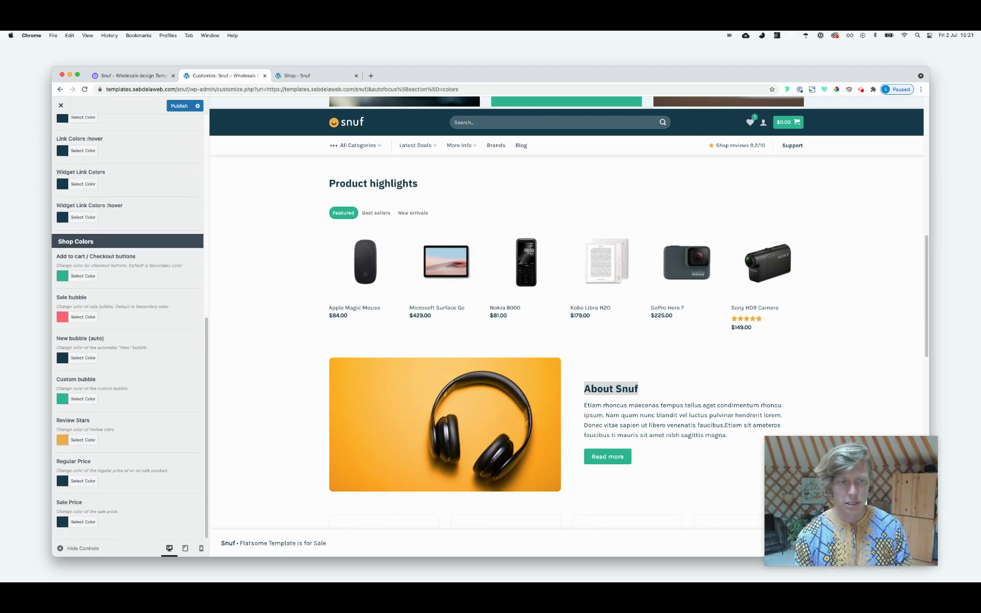
# - Scroll the Colors sidebar to the Shop Colors section
pyautogui.scroll(10, 335, 294)
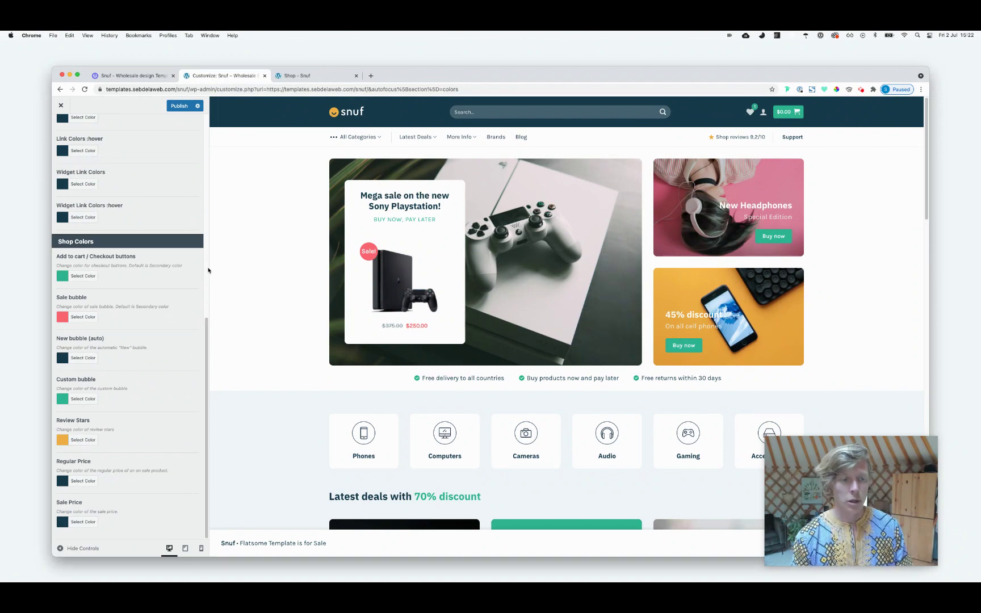
# - Add the AG Neovo SC-27E monitor to the cart and reach the $355.00 checkout page
pyautogui.click(297, 75)
pyautogui.click(444, 277)
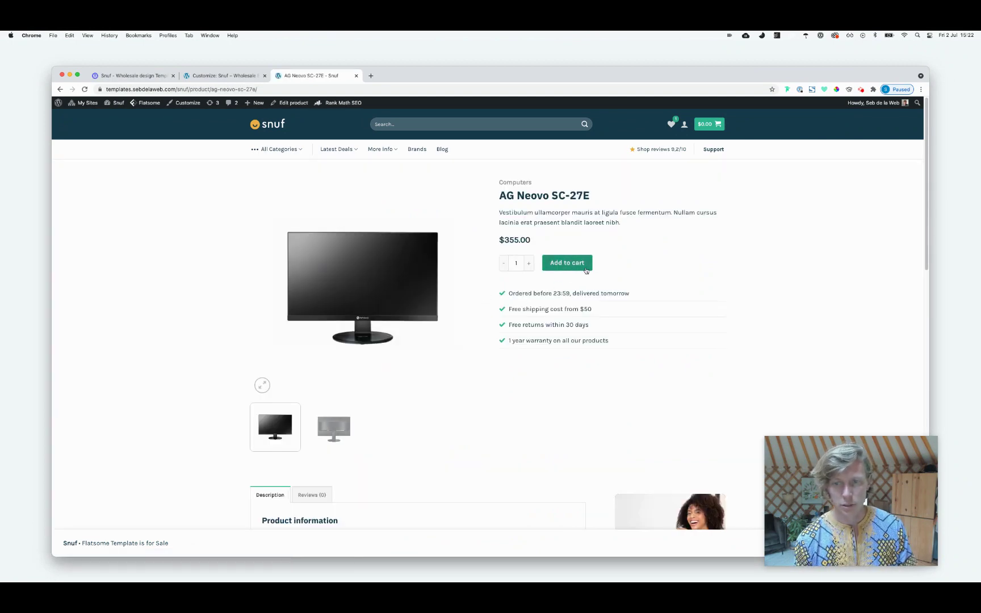
pyautogui.click(578, 262)
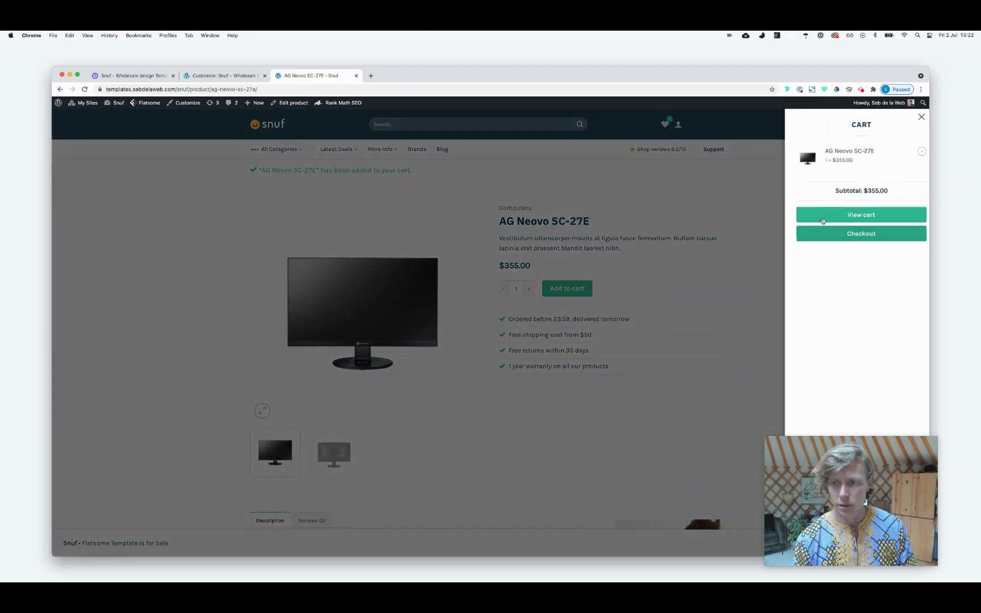
pyautogui.click(857, 241)
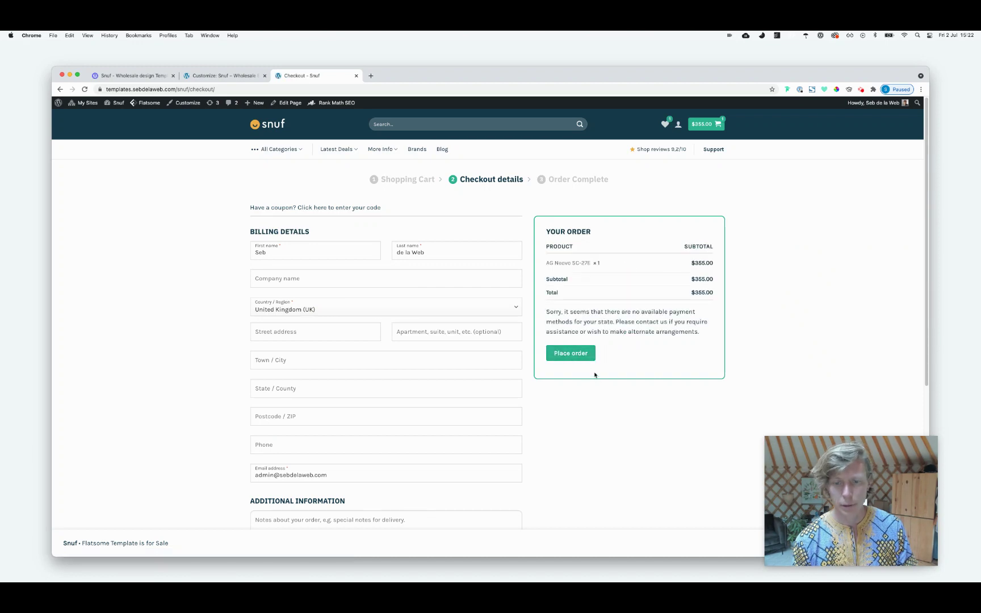
pyautogui.click(250, 76)
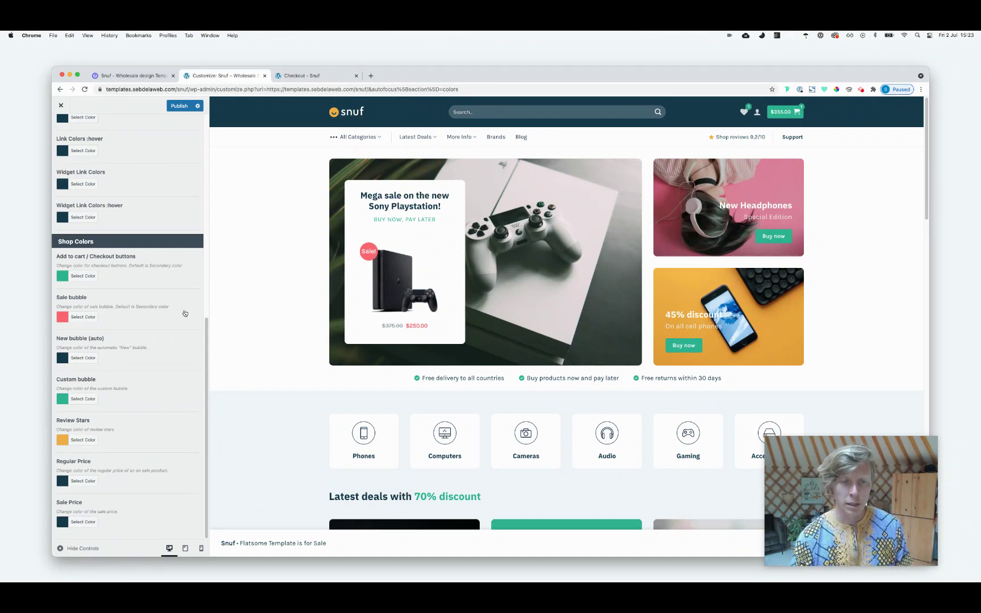
pyautogui.click(304, 75)
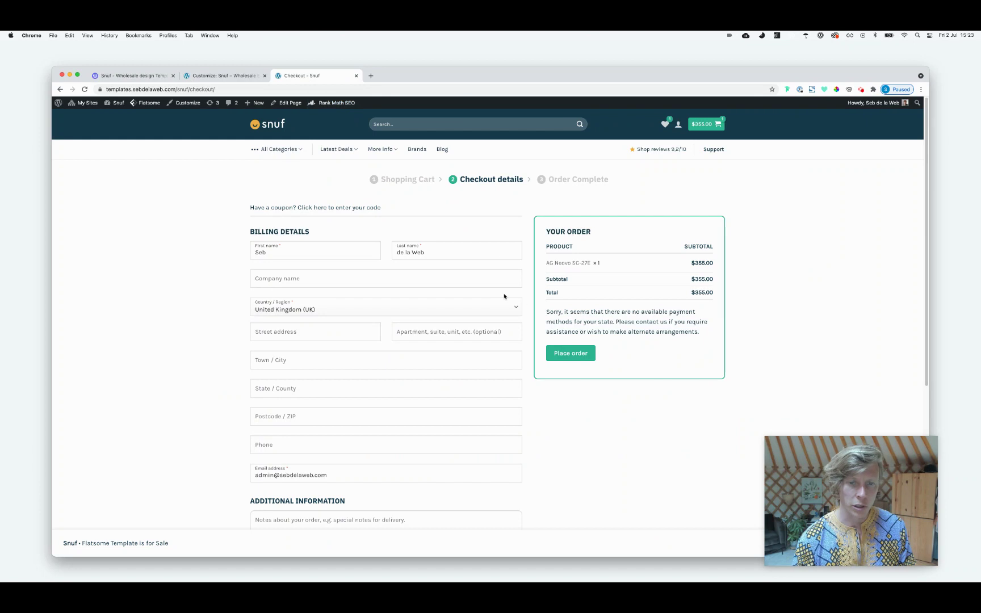
# - Open the Apple Watch Series 6 product from the Latest Deals category
pyautogui.moveTo(336, 146)
pyautogui.click(334, 148)
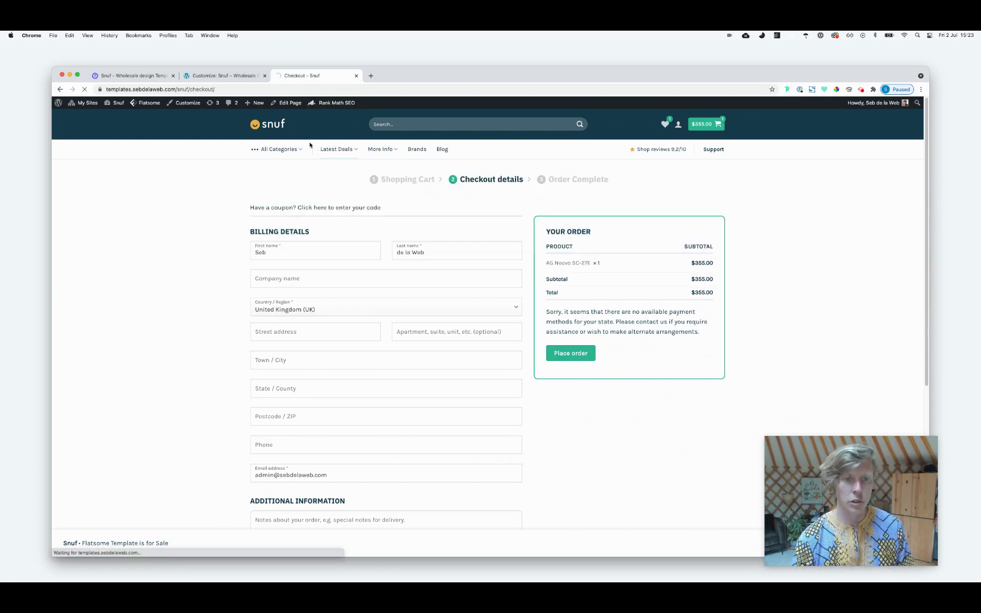
pyautogui.moveTo(549, 277)
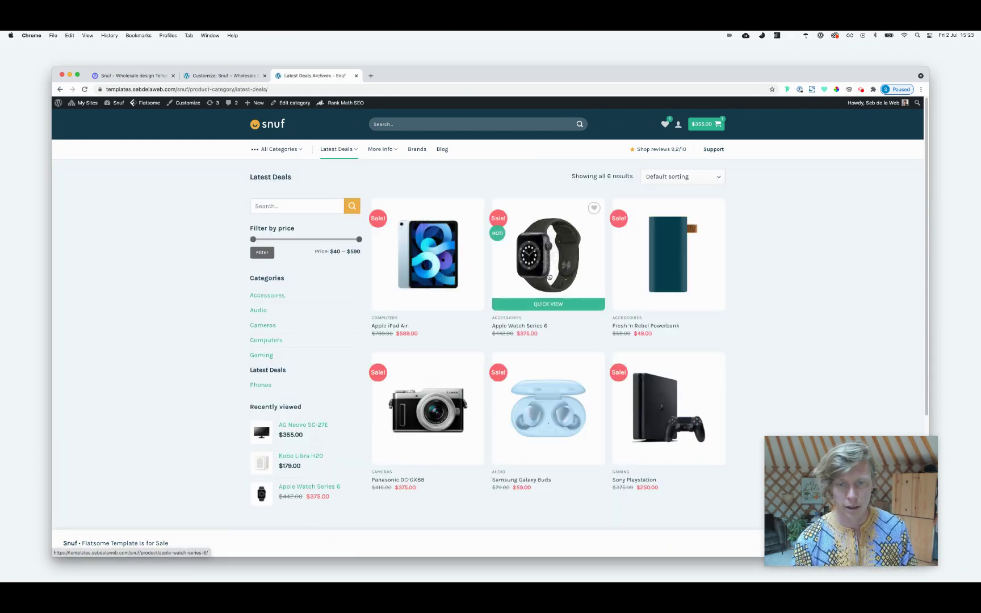
pyautogui.click(549, 277)
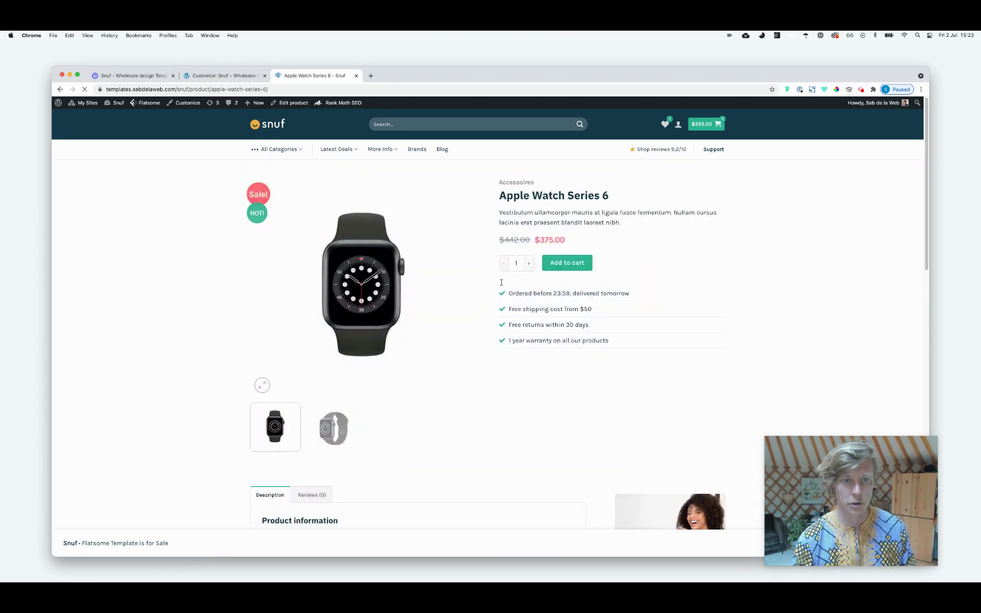
# - Inspect the product's HOT! Custom Bubble in its editor, then view the $375.00 product page
pyautogui.click(296, 103)
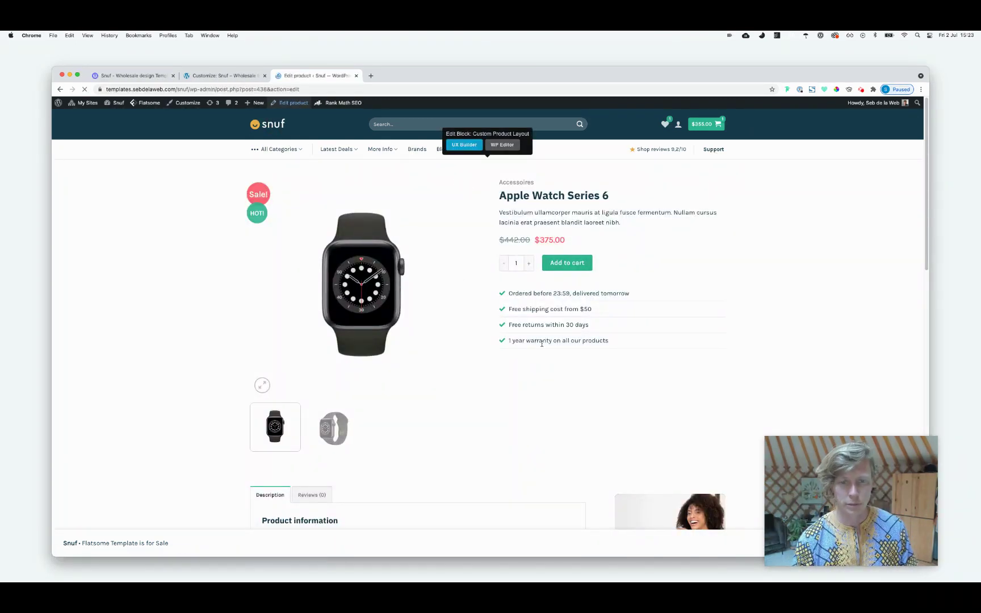
pyautogui.scroll(-15, 540, 349)
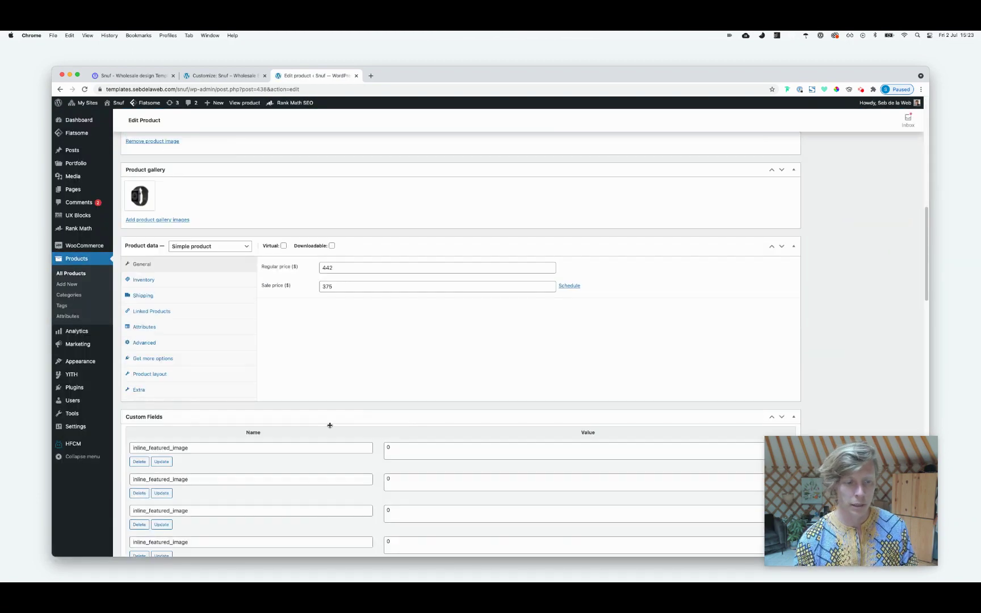
pyautogui.click(171, 390)
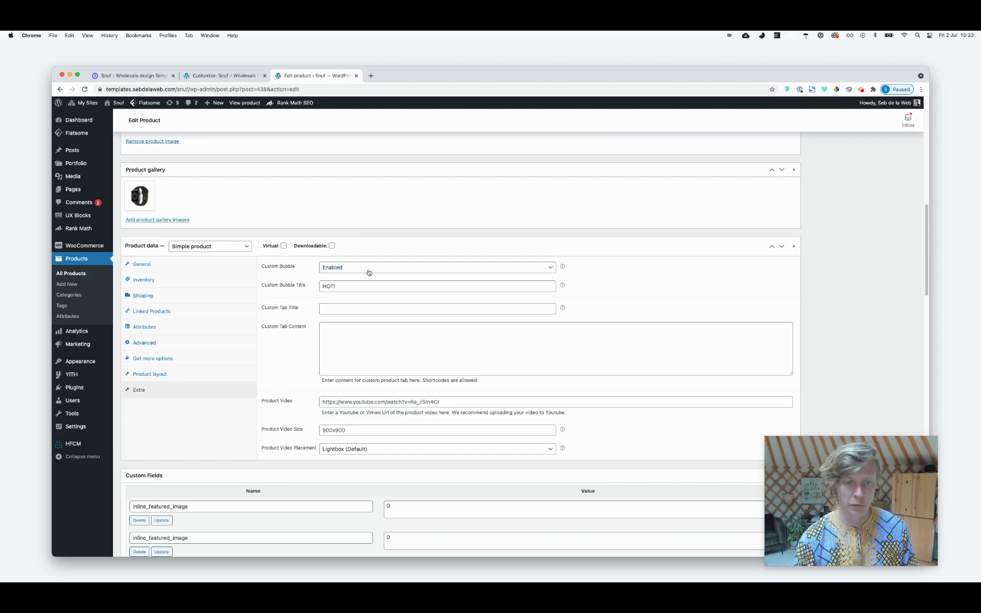
pyautogui.tripleClick(351, 291)
pyautogui.scroll(15, 736, 311)
pyautogui.click(310, 195)
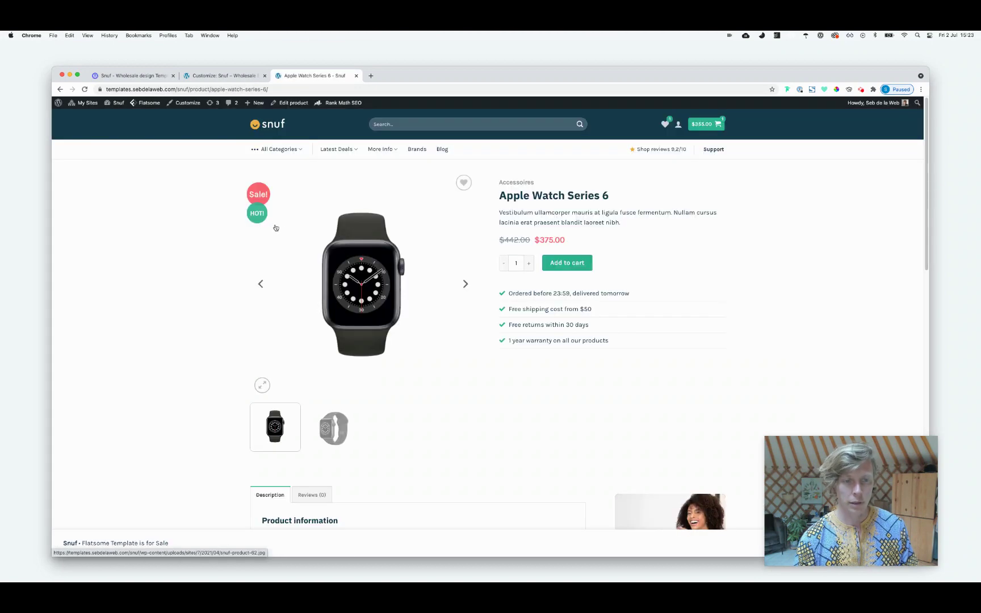
pyautogui.tripleClick(251, 214)
pyautogui.click(251, 214)
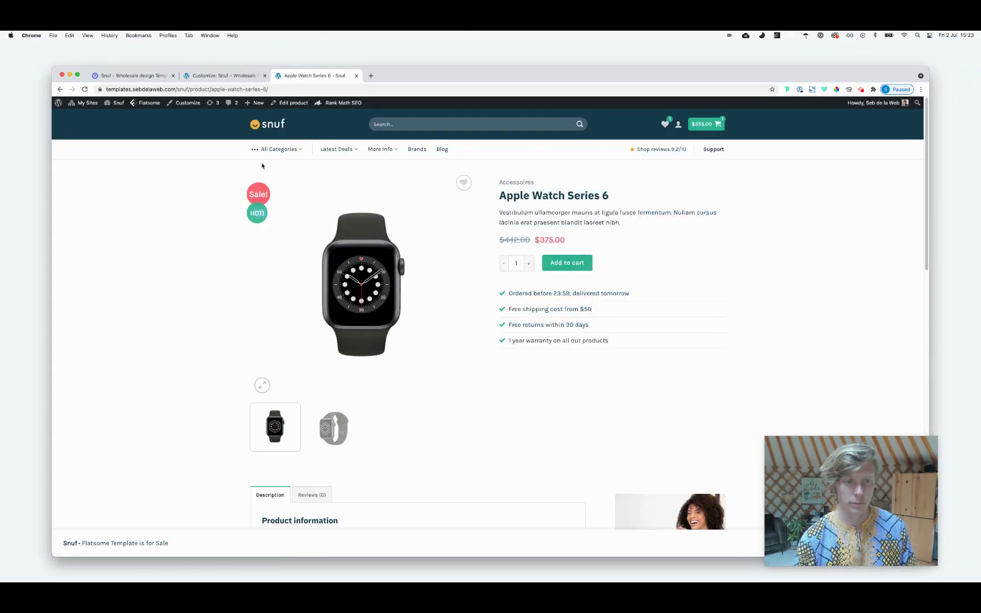
# - Glance at the Customizer's Shop Colors, then return to the Apple Watch product page
pyautogui.click(225, 76)
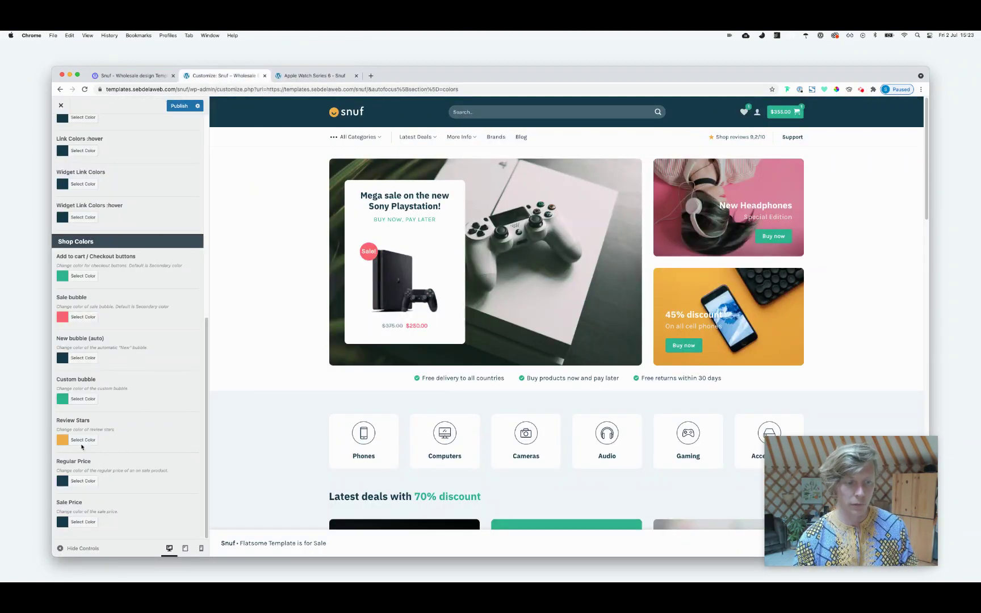
pyautogui.click(315, 75)
pyautogui.scroll(-5, 466, 256)
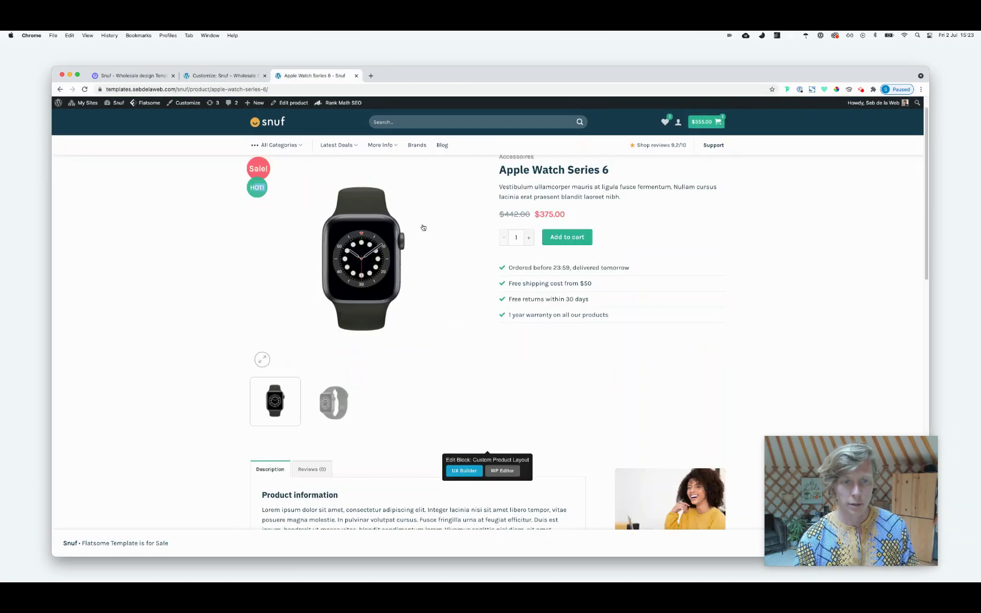
pyautogui.scroll(5, 388, 199)
# - Open the Panasonic DC-GX88 from the homepage, check its reviews, then return to Shop Colors
pyautogui.click(277, 130)
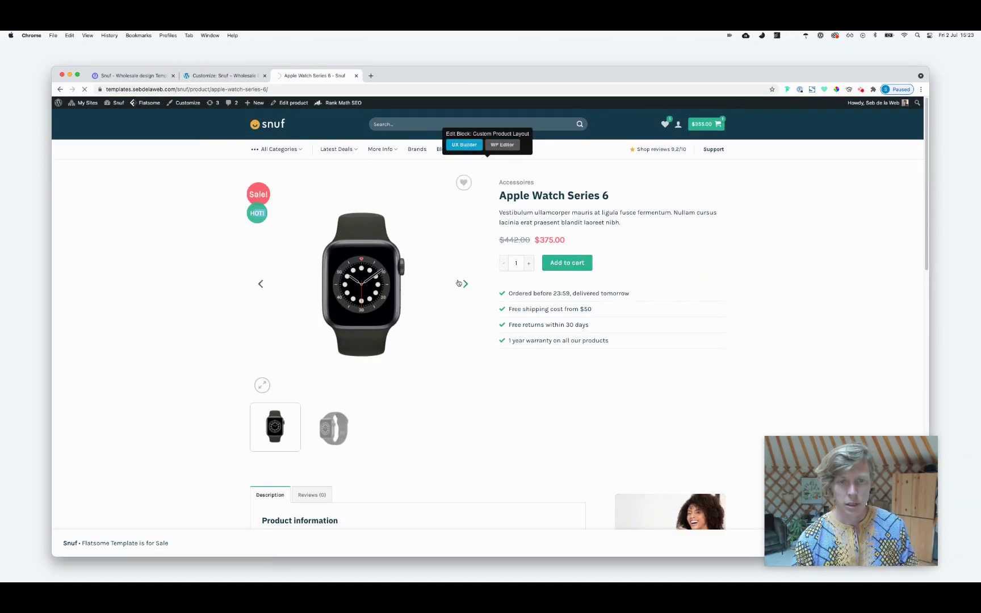
pyautogui.scroll(-15, 460, 263)
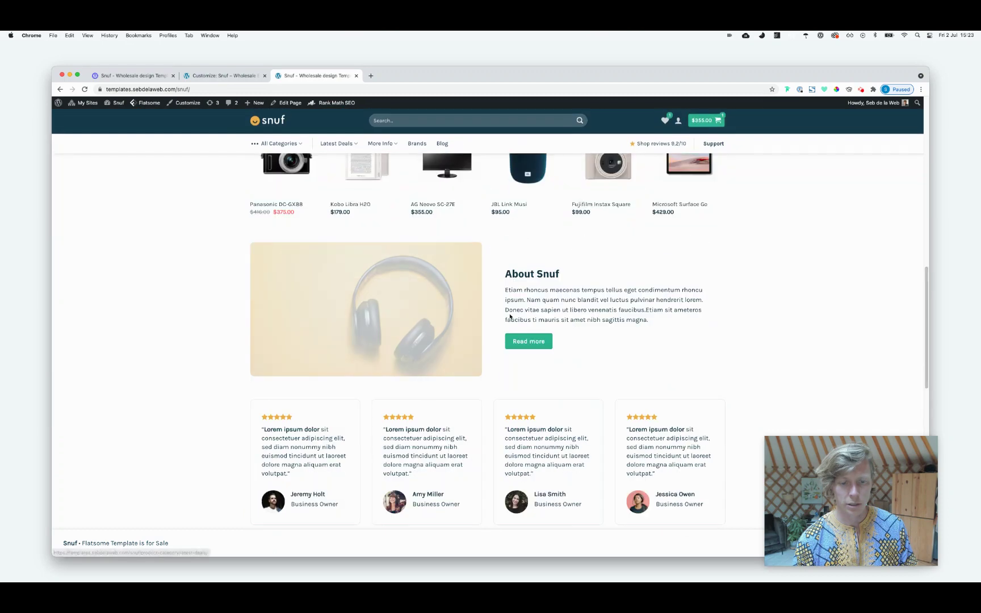
pyautogui.scroll(2, 428, 223)
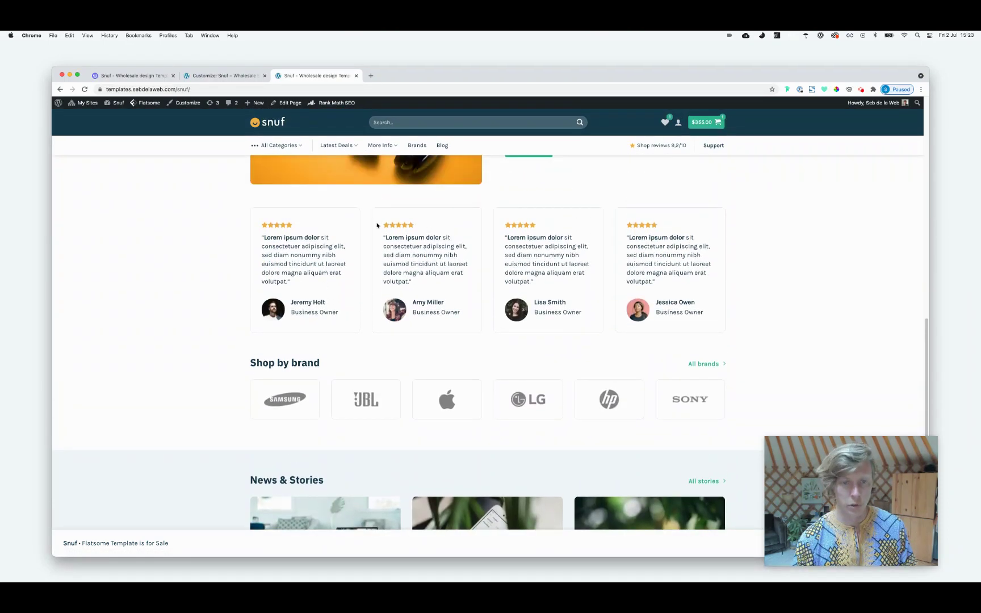
pyautogui.scroll(2, 415, 250)
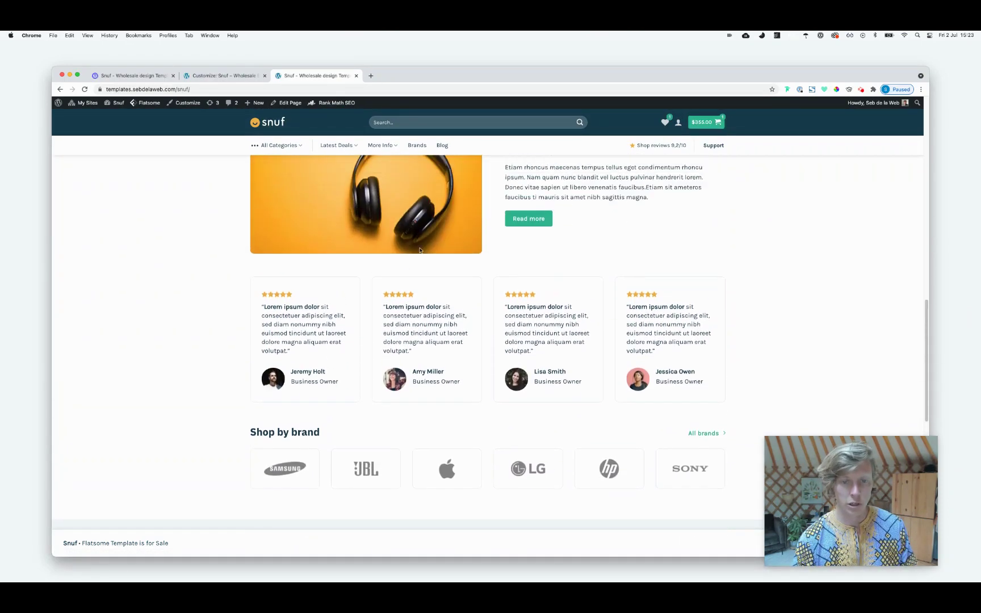
pyautogui.scroll(8, 413, 295)
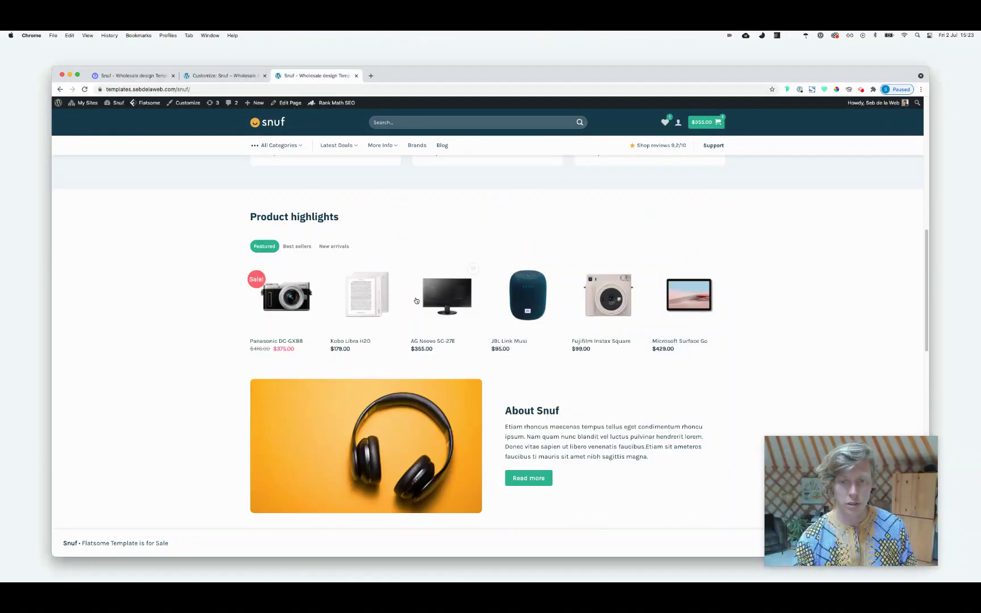
pyautogui.click(310, 306)
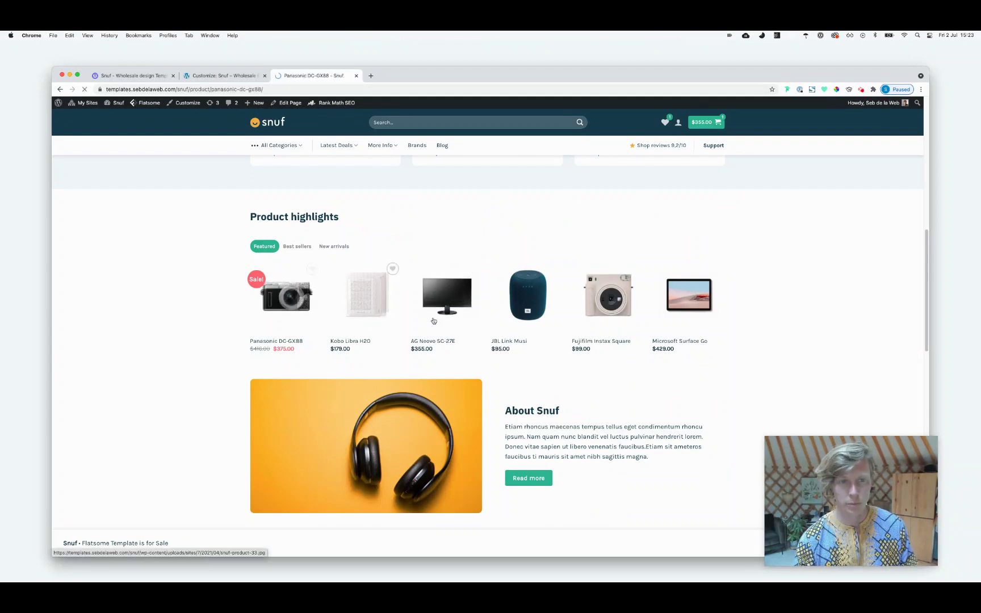
pyautogui.scroll(-3, 436, 344)
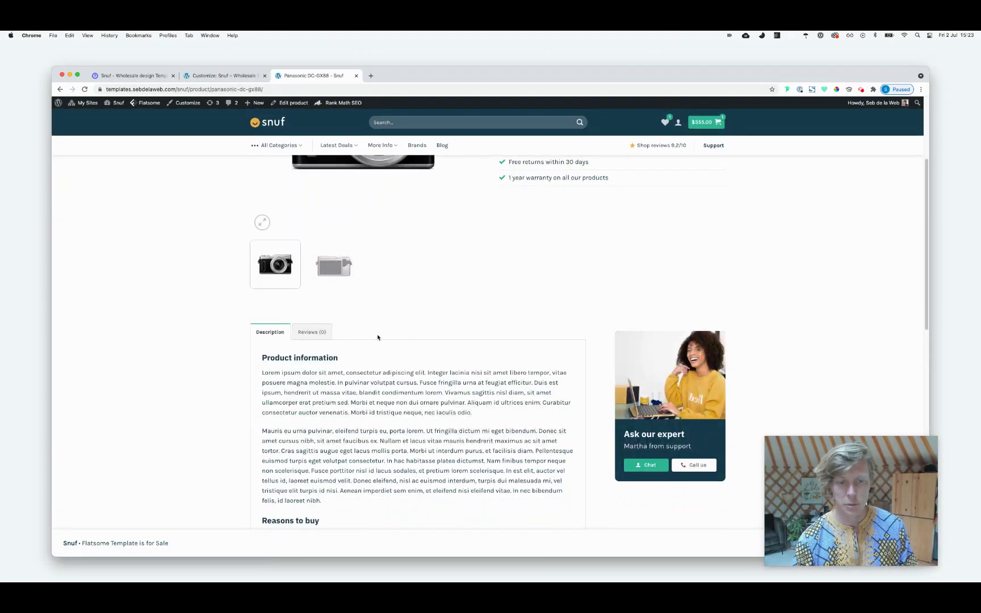
pyautogui.click(312, 332)
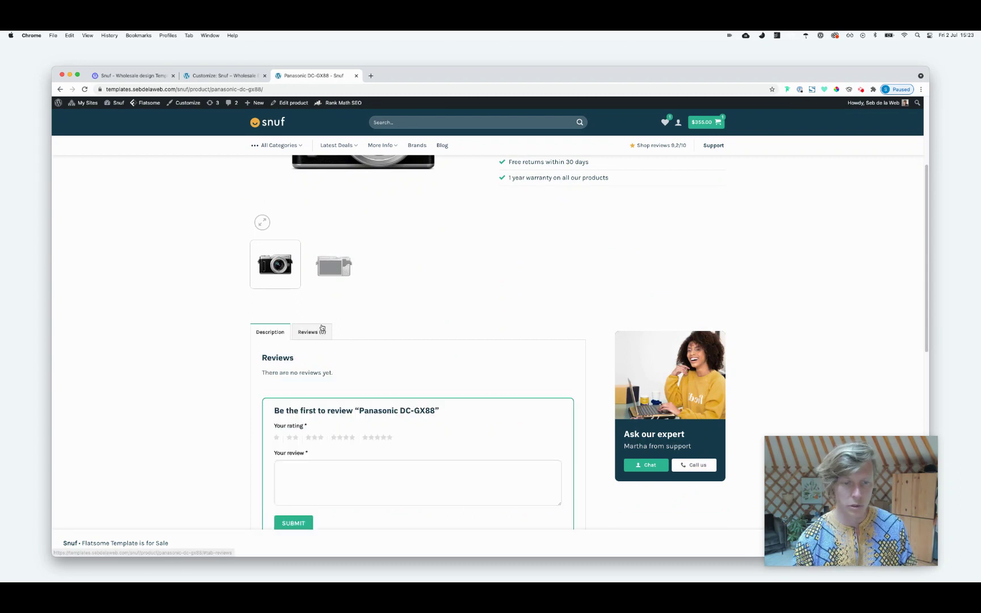
pyautogui.scroll(-2, 318, 386)
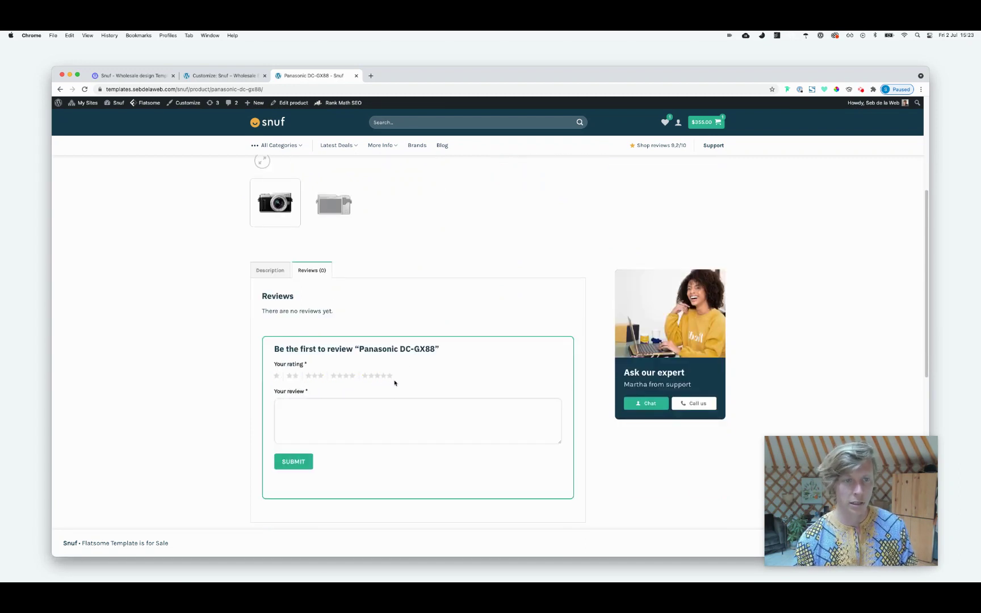
pyautogui.click(225, 76)
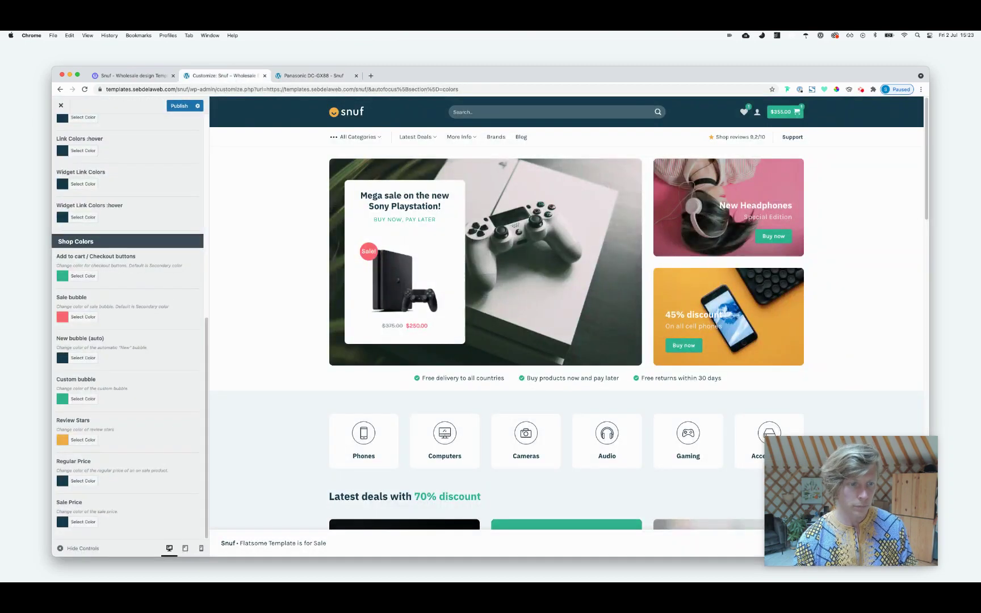
# - Open the all-products shop listing and select the headphones' $290.00 price
pyautogui.click(314, 76)
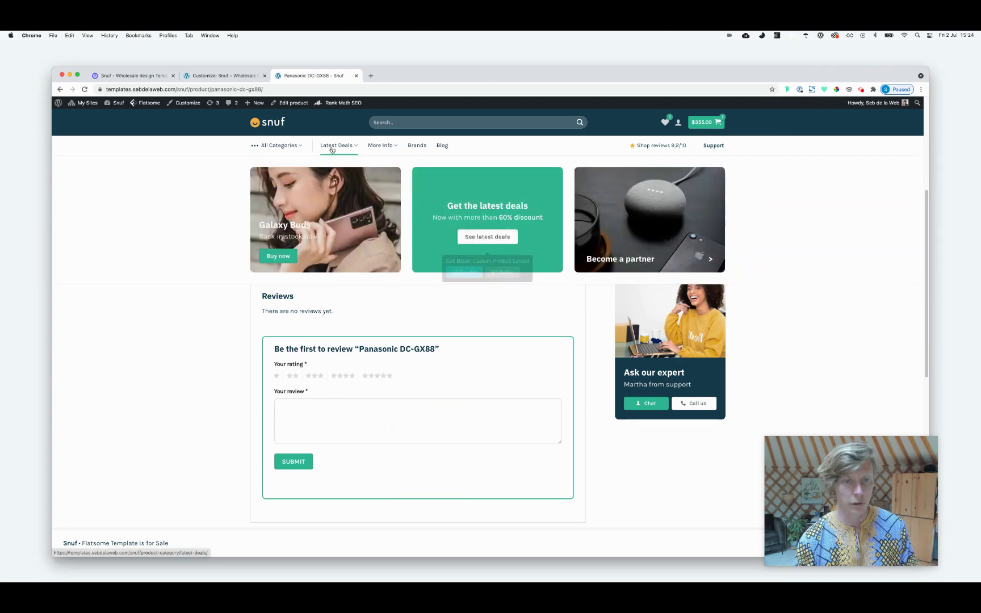
pyautogui.click(331, 147)
pyautogui.moveTo(301, 149)
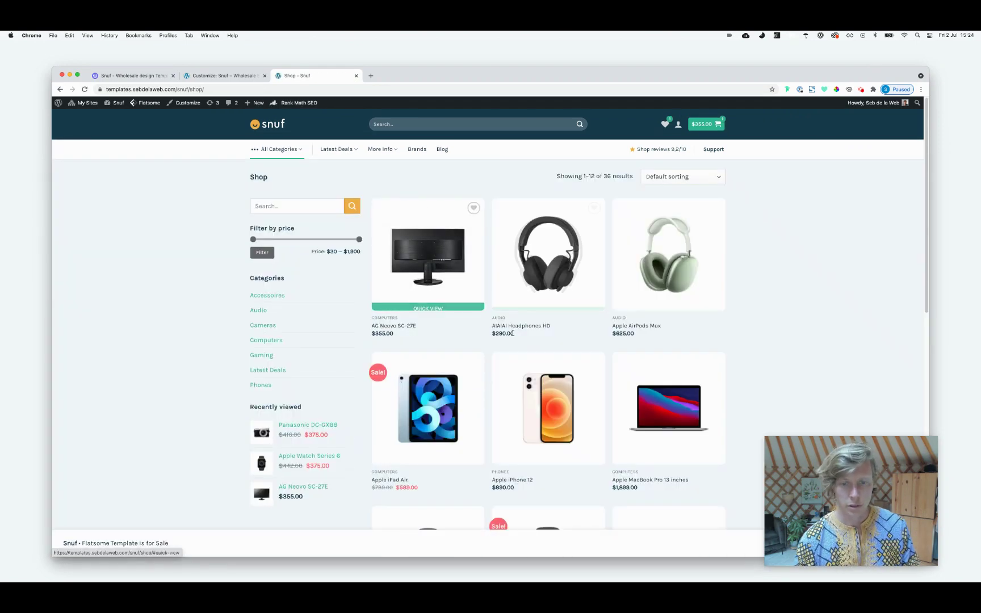
pyautogui.moveTo(517, 334); pyautogui.dragTo(492, 334)
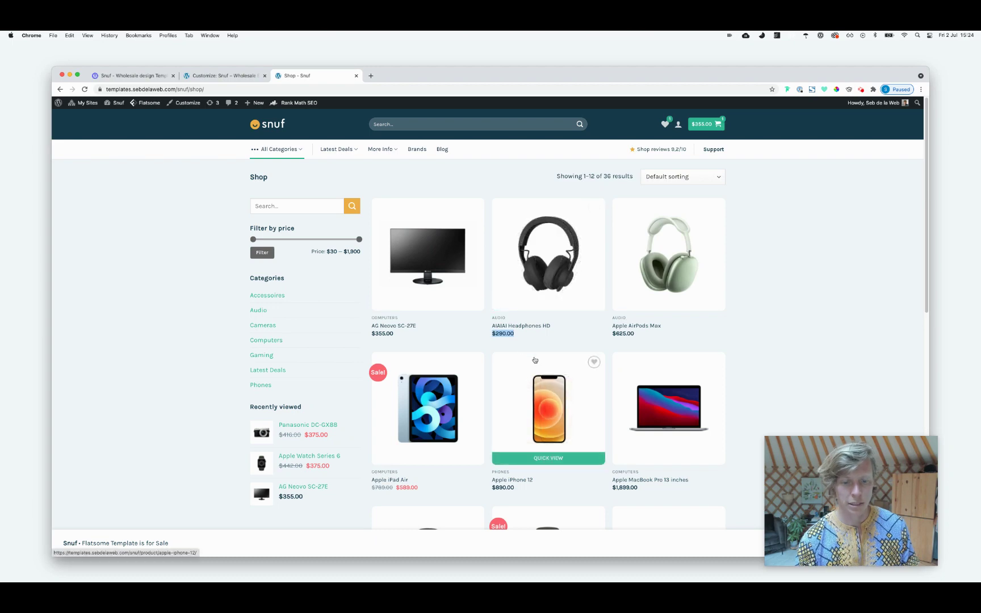
# - Check the Customizer's Shop Colors, then load the Snuf home page from the shop
pyautogui.hotkey('ctrl', 'shift', 'Tab')
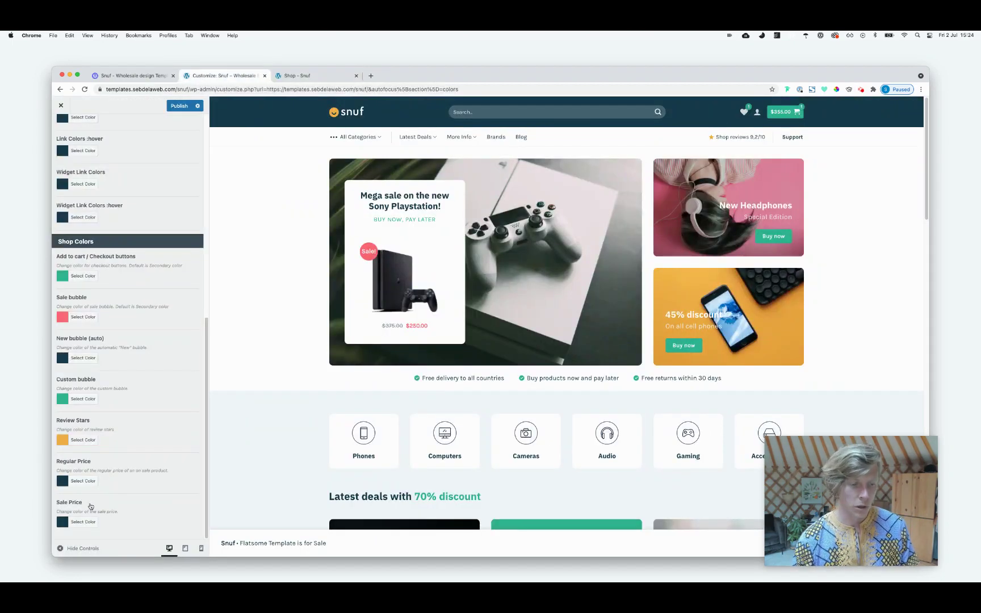
pyautogui.scroll(15, 74, 256)
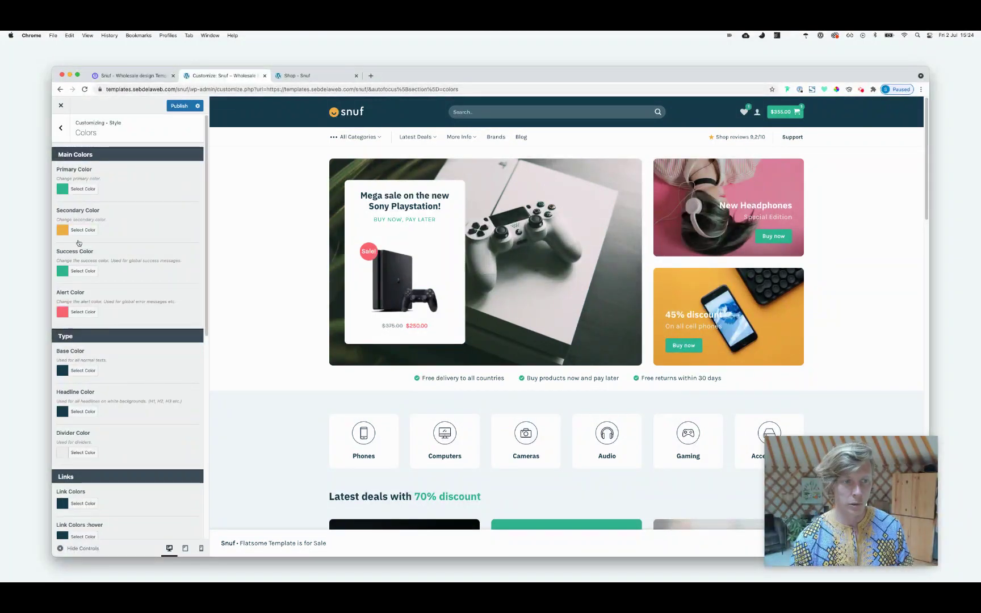
pyautogui.click(306, 76)
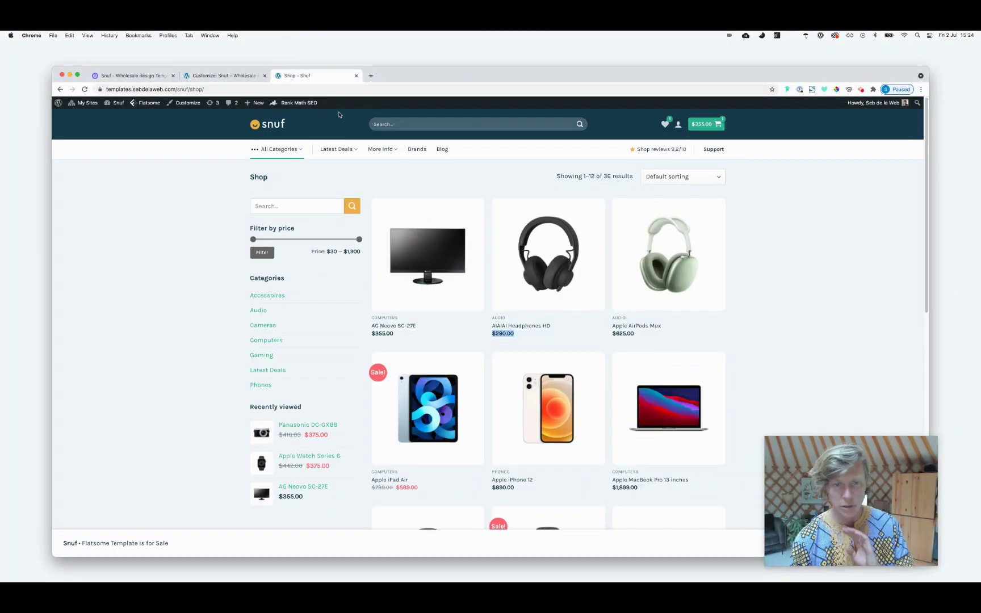
pyautogui.click(278, 125)
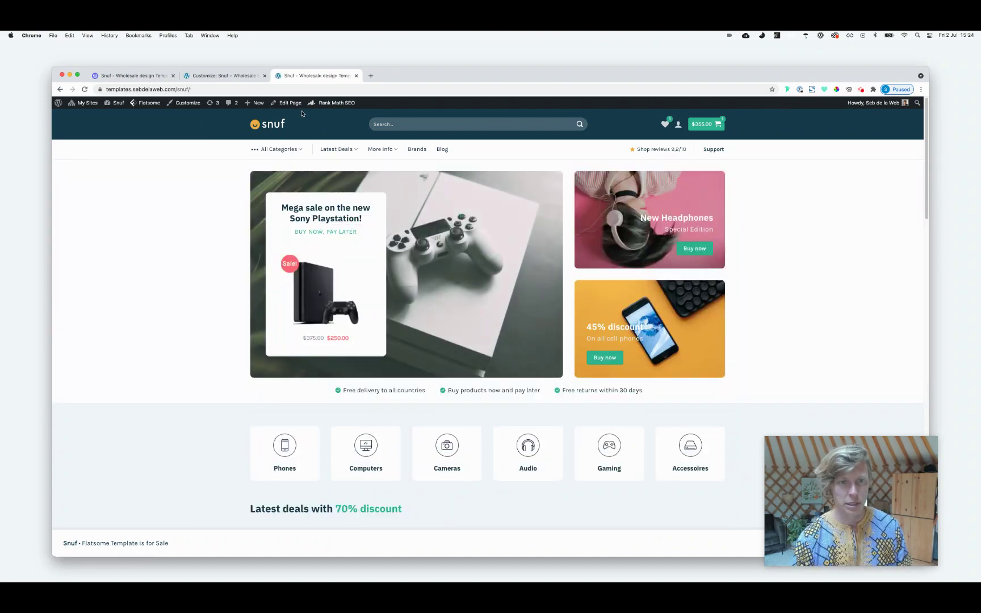
# - Edit the home page in UX Builder and select the headphones Buy now button's settings
pyautogui.click(302, 117)
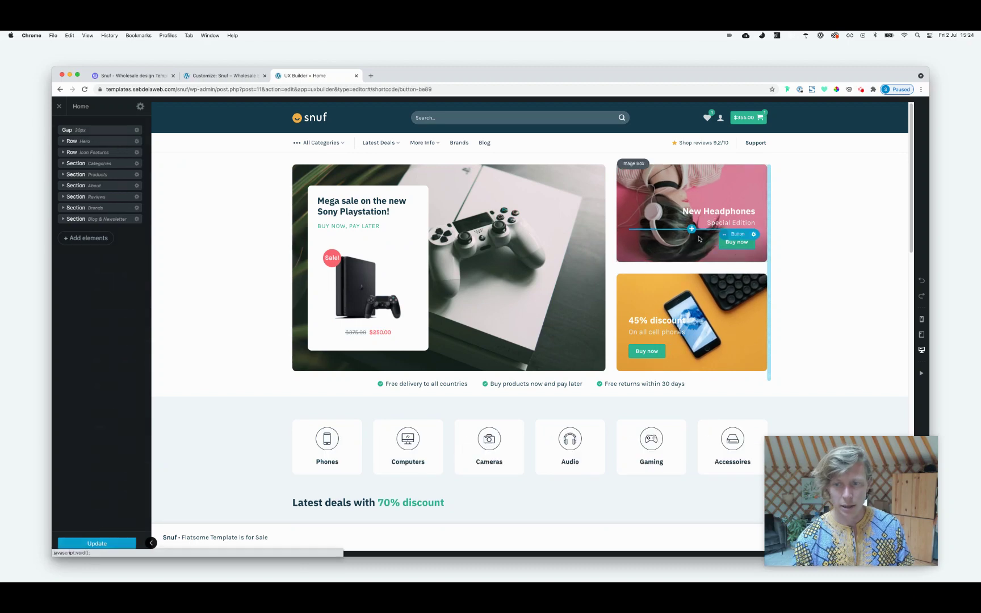
pyautogui.click(736, 242)
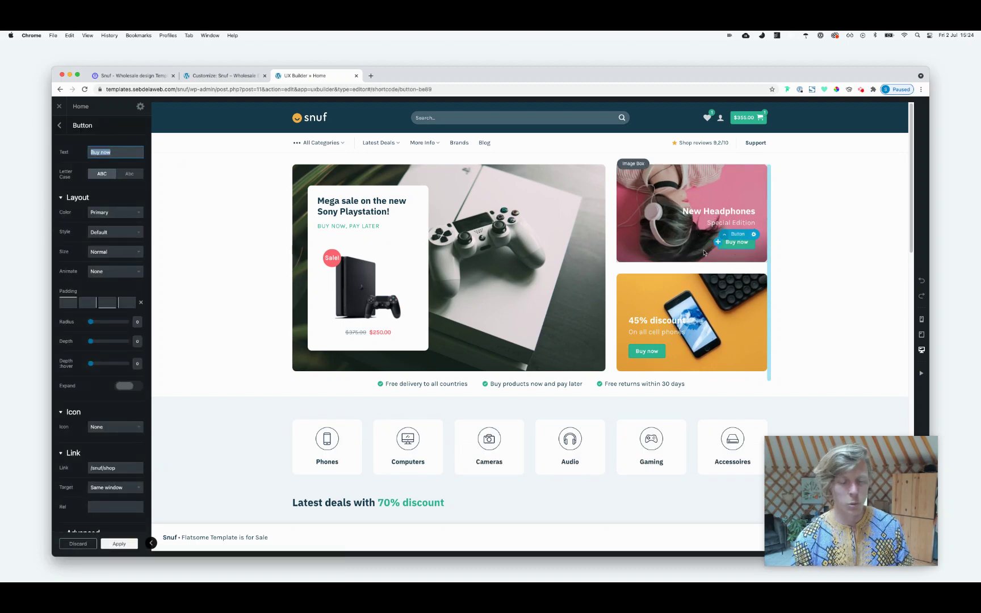
pyautogui.click(225, 75)
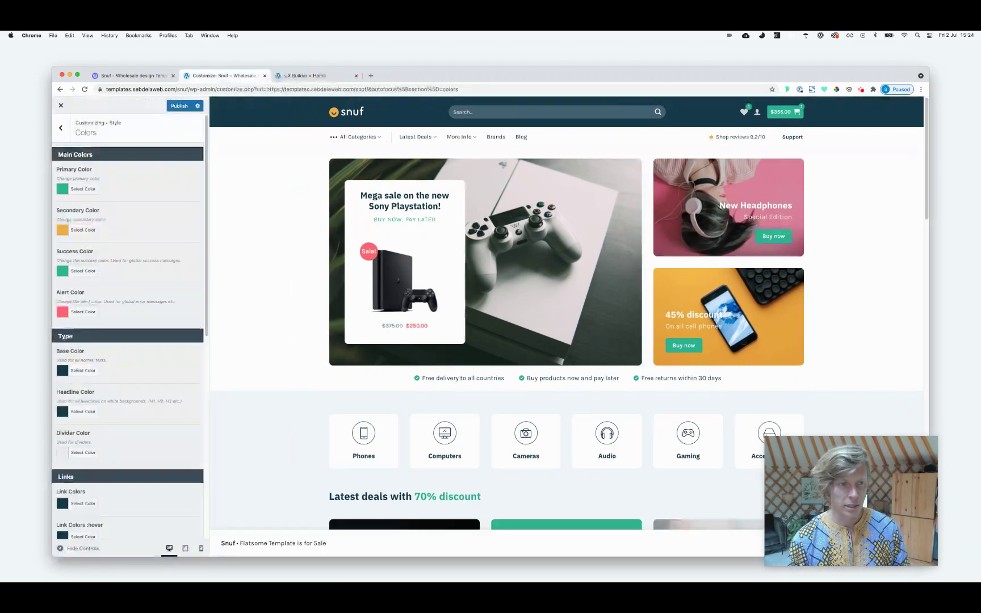
pyautogui.click(306, 76)
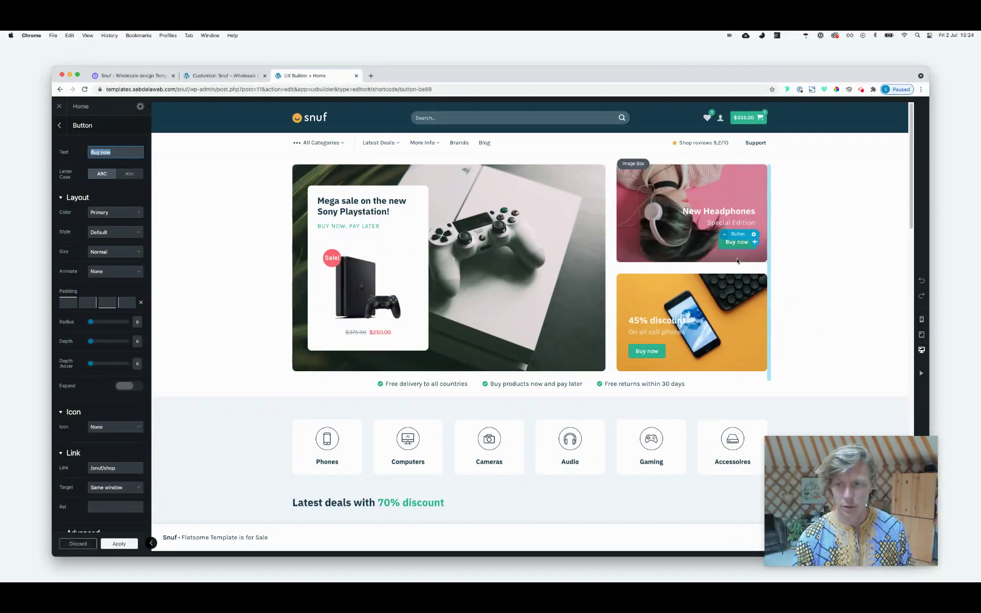
# - Set the button's Advanced class to purple, apply it, and close the Customizer
pyautogui.scroll(-2, 113, 494)
pyautogui.doubleClick(113, 492)
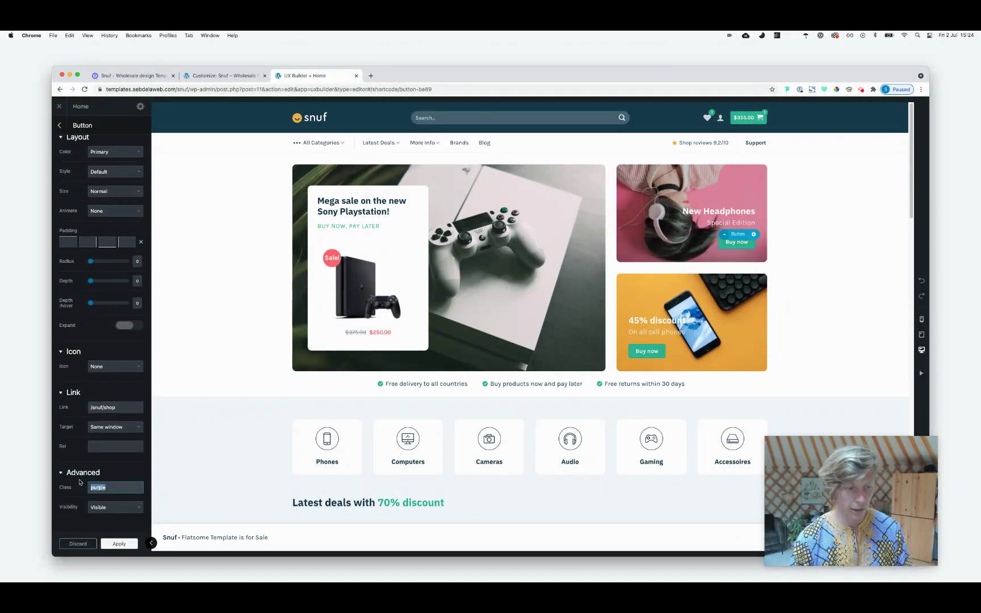
pyautogui.write('purpl')
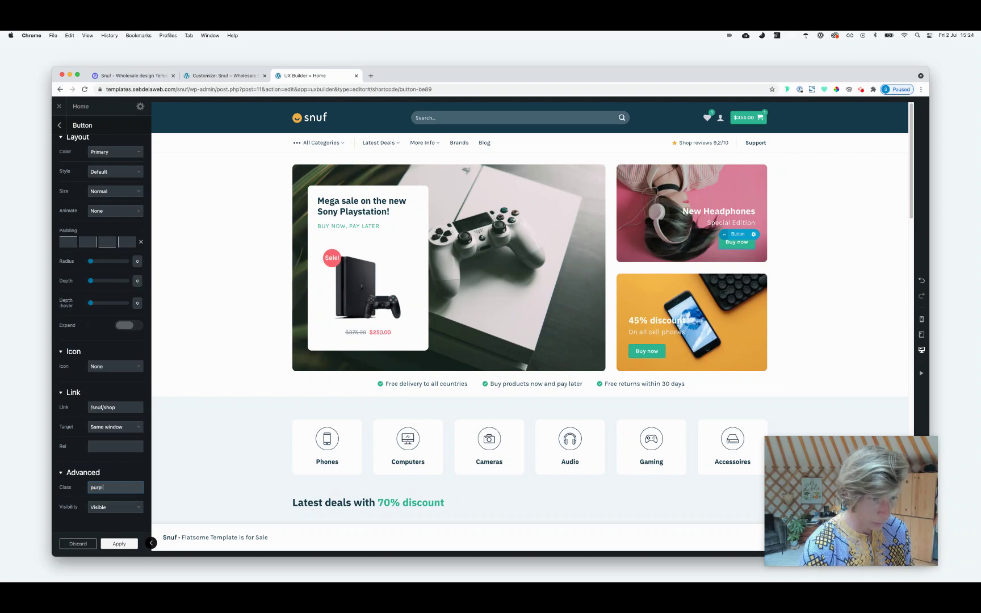
pyautogui.click(128, 544)
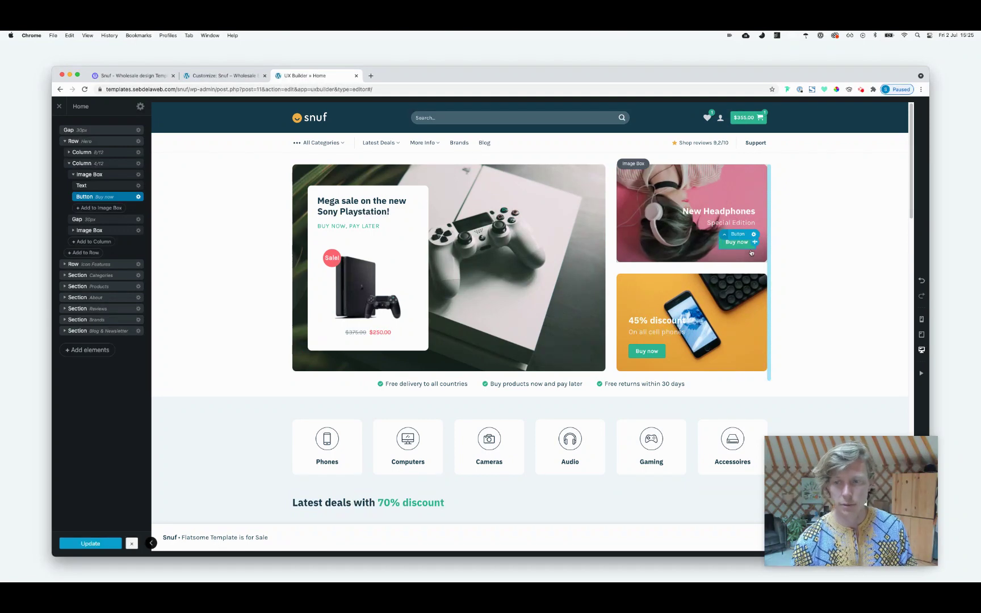
pyautogui.click(240, 77)
pyautogui.click(61, 105)
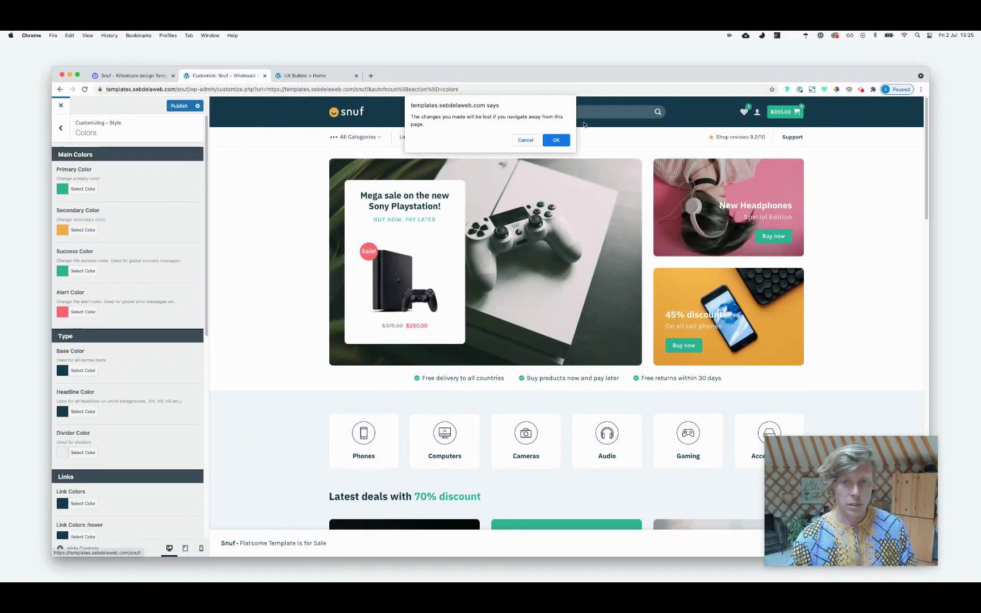
# - Confirm leaving and open Flatsome's Advanced options with the All Screens CSS box enlarged
pyautogui.click(560, 142)
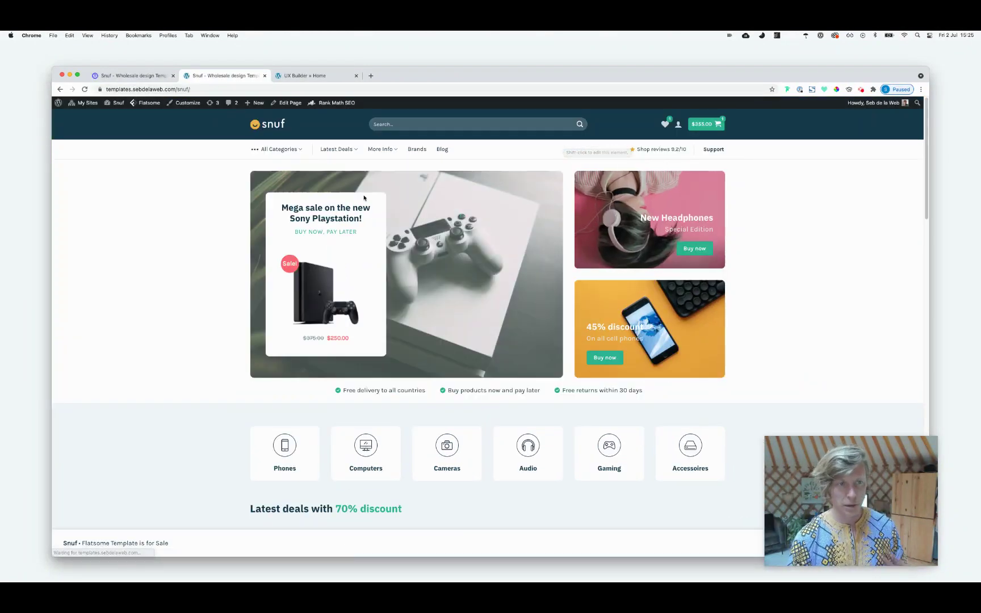
pyautogui.click(58, 103)
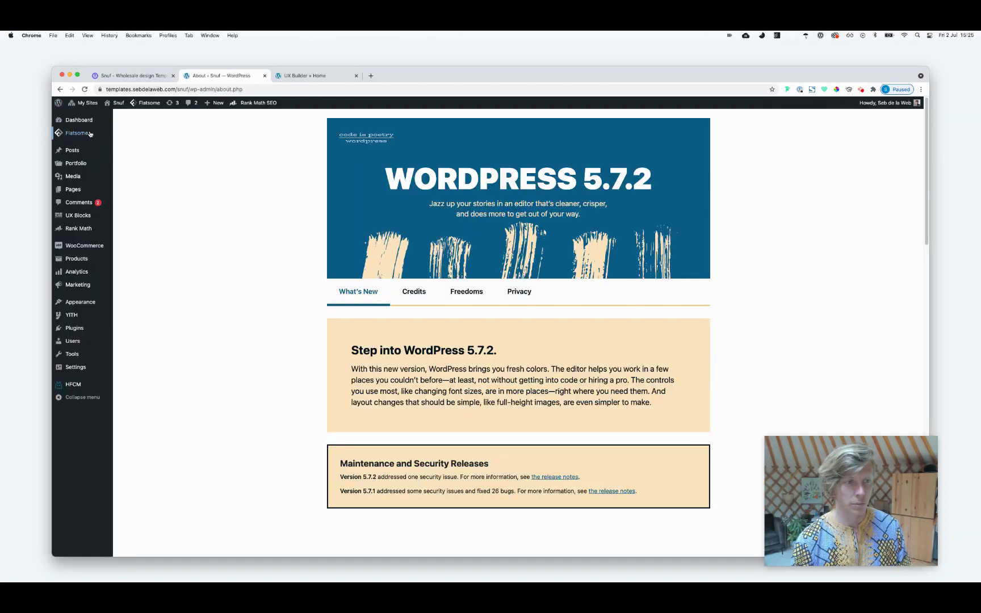
pyautogui.moveTo(91, 138)
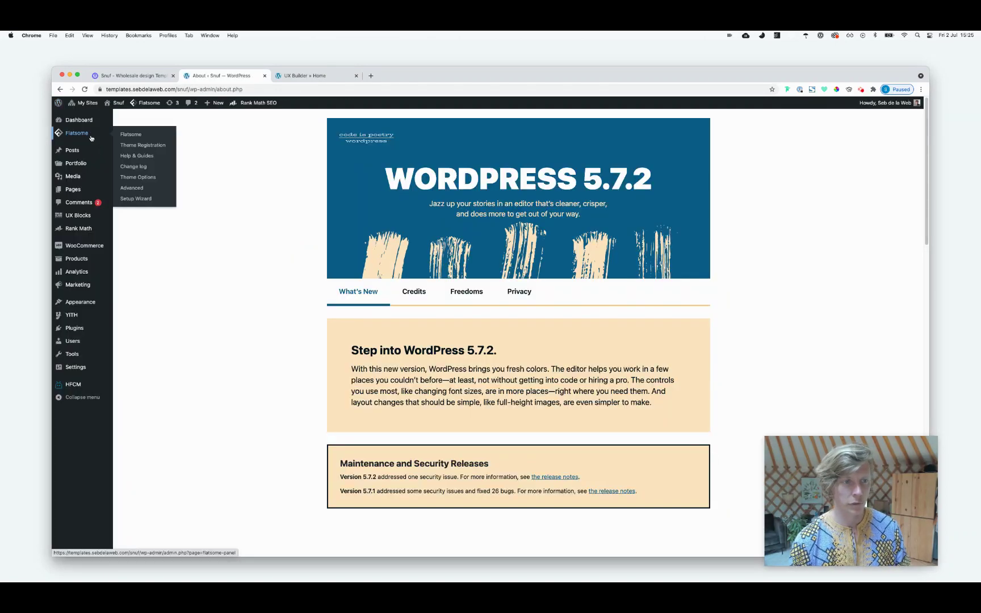
pyautogui.click(141, 188)
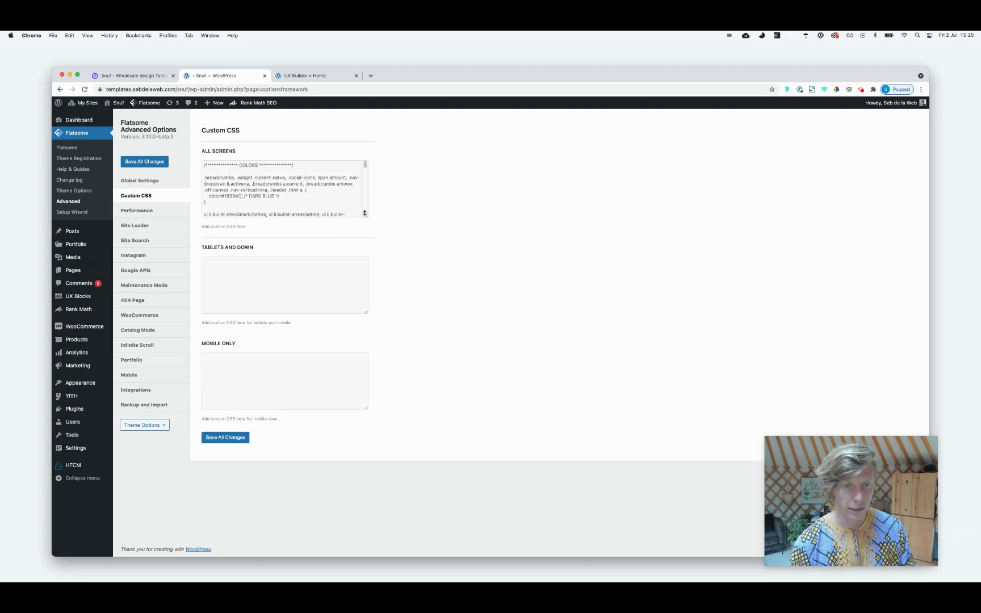
pyautogui.moveTo(366, 214); pyautogui.dragTo(365, 411)
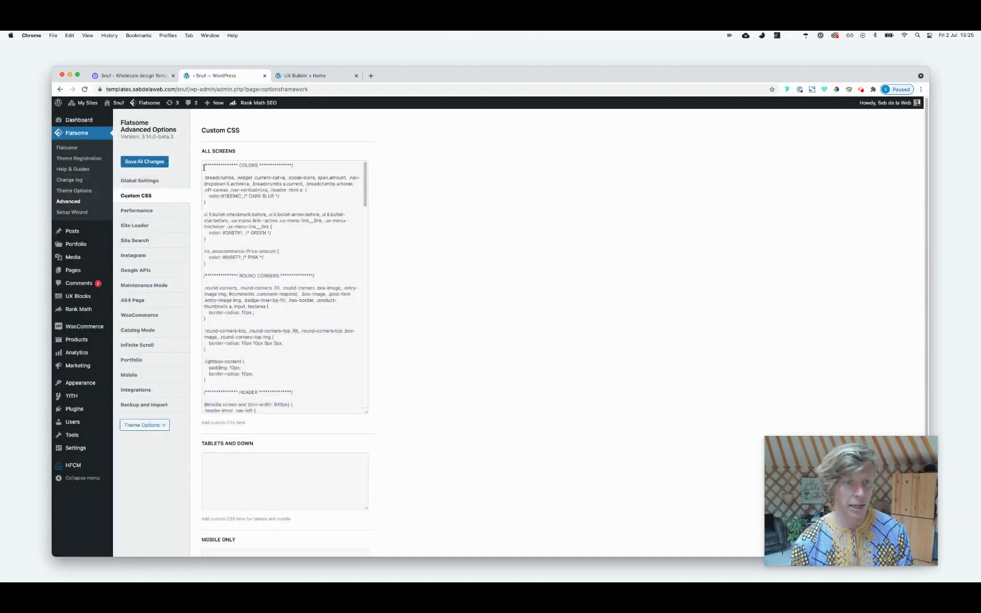
# - Begin a '.purple {' rule on new lines at the top of the custom CSS
pyautogui.click(204, 167)
pyautogui.press('Return')
pyautogui.press('Up')
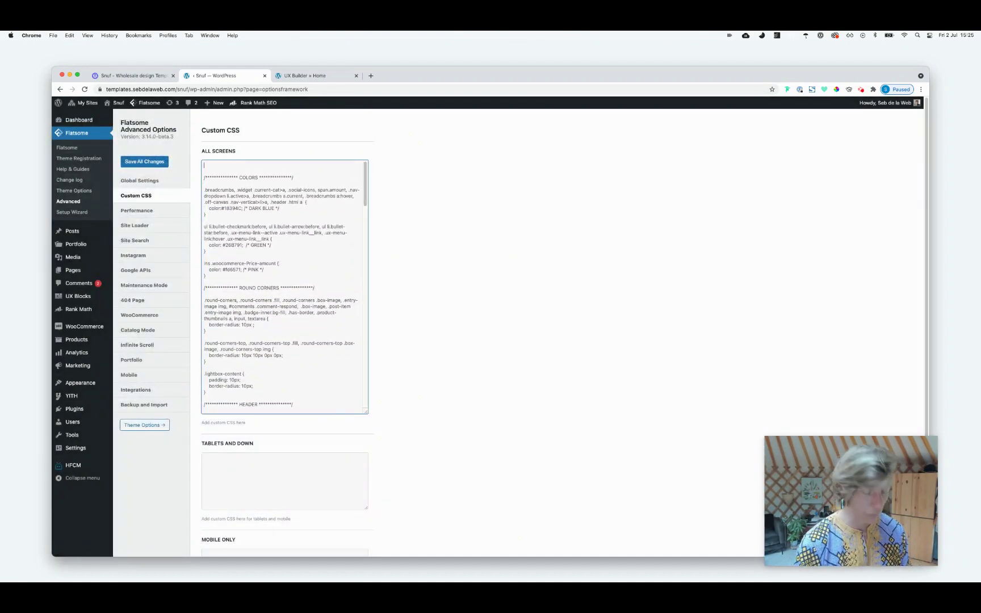
pyautogui.scroll(-3, 498, 399)
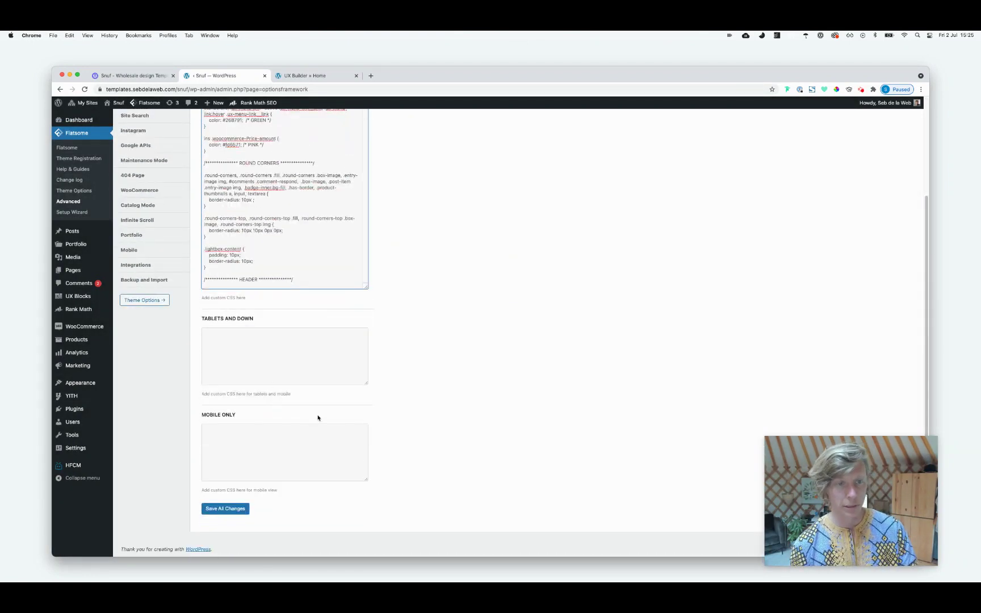
pyautogui.scroll(3, 319, 409)
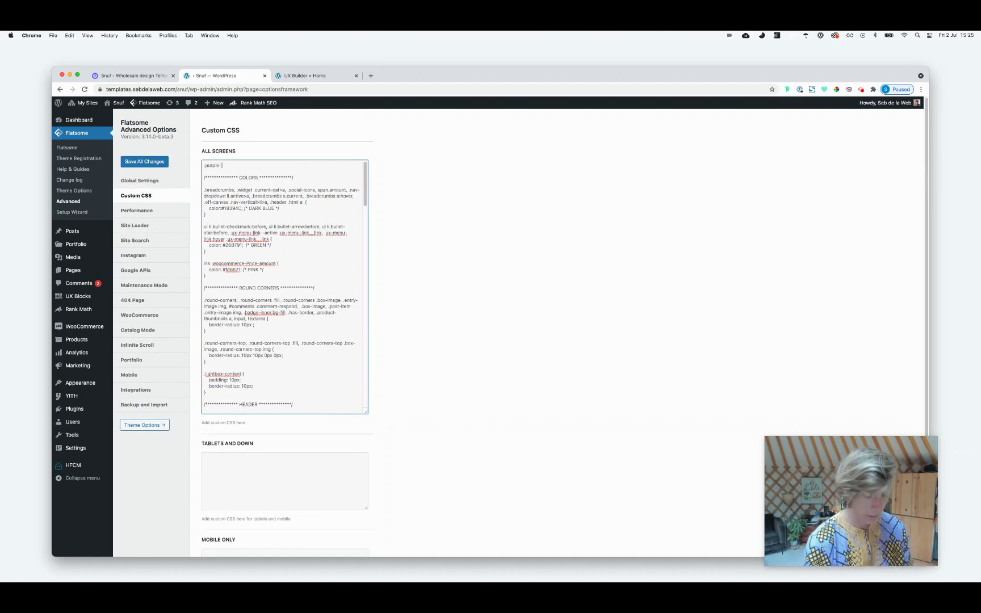
pyautogui.write('.purple {')
pyautogui.press('Return')
pyautogui.press('Return')
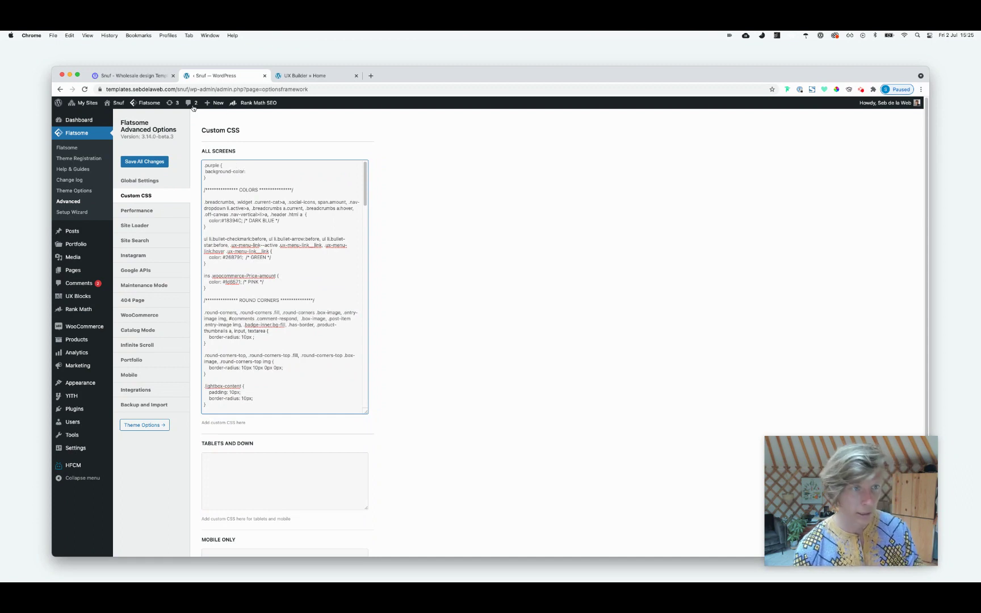
# - Sample the template site's purple #5E5BEC with the colour picker and copy it
pyautogui.click(131, 75)
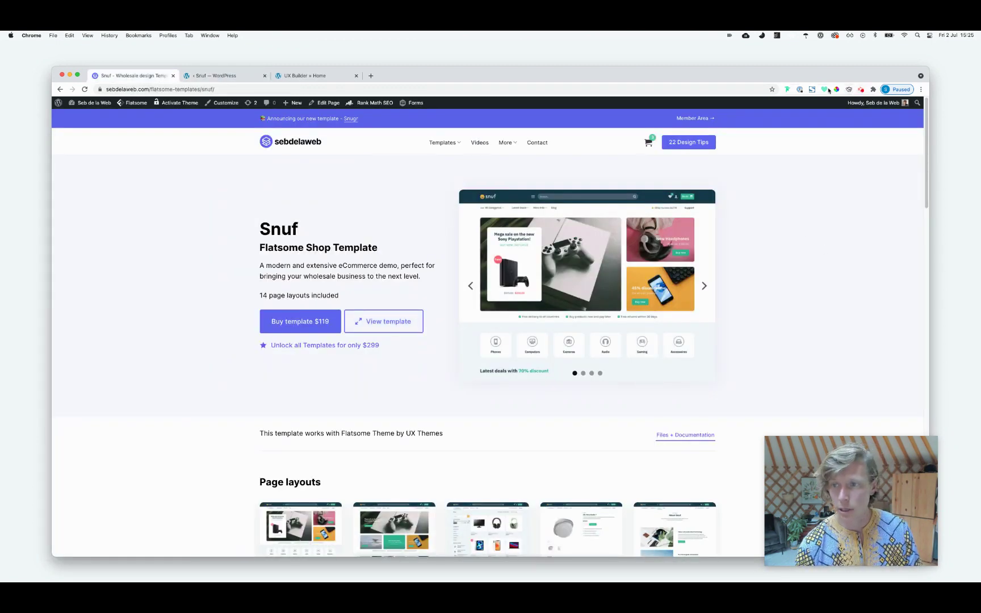
pyautogui.click(836, 89)
pyautogui.click(806, 133)
pyautogui.click(533, 120)
pyautogui.press('super+c')
# - Paste #5E5BEC as the .purple background colour and save all custom CSS changes
pyautogui.click(331, 75)
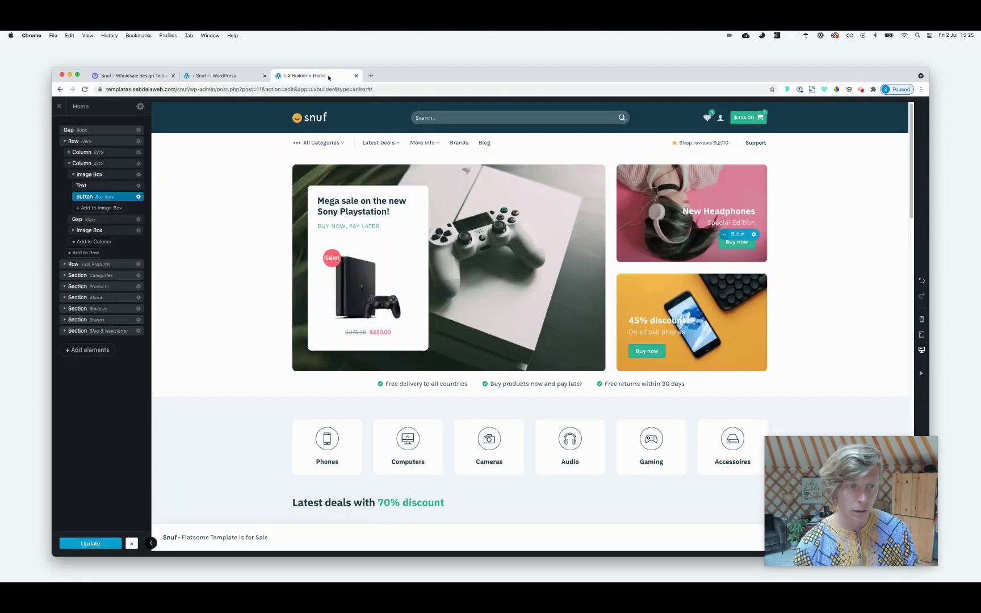
pyautogui.click(255, 74)
pyautogui.press('super+v')
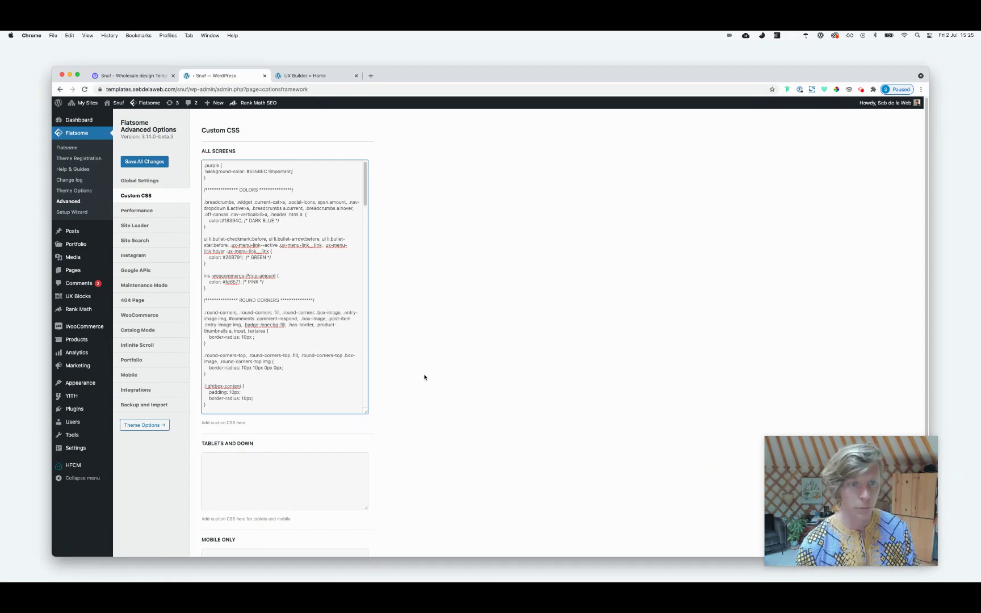
pyautogui.scroll(-5, 427, 381)
pyautogui.click(233, 509)
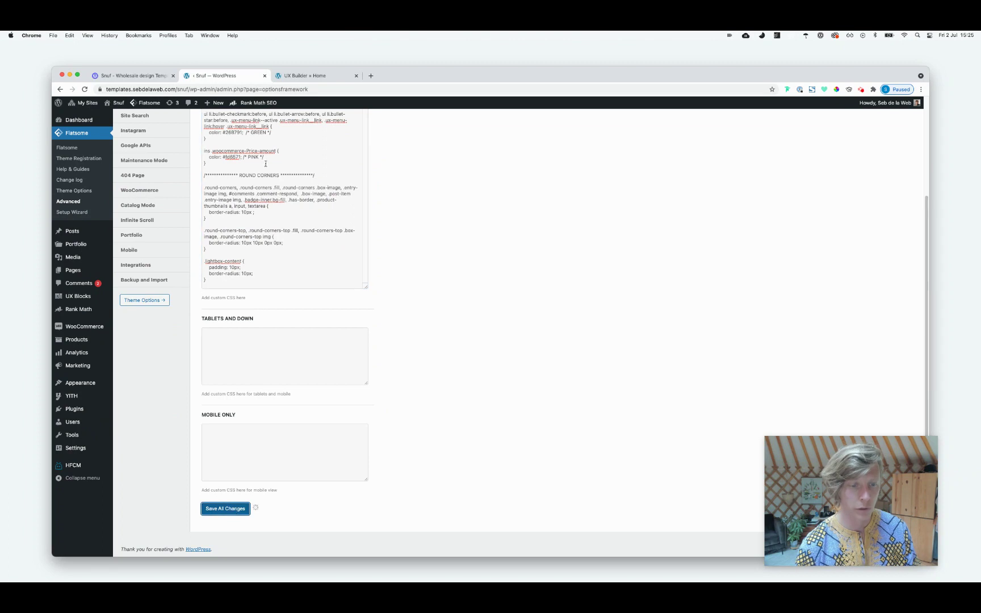
pyautogui.click(312, 76)
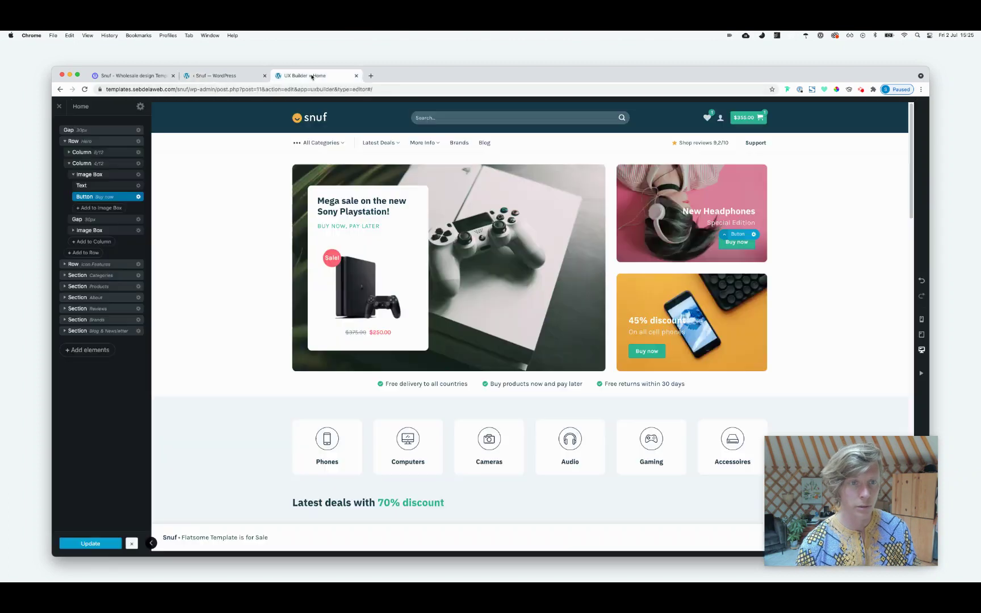
# - Close UX Builder to see the purple headphones Buy now button, then view the template page
pyautogui.click(58, 107)
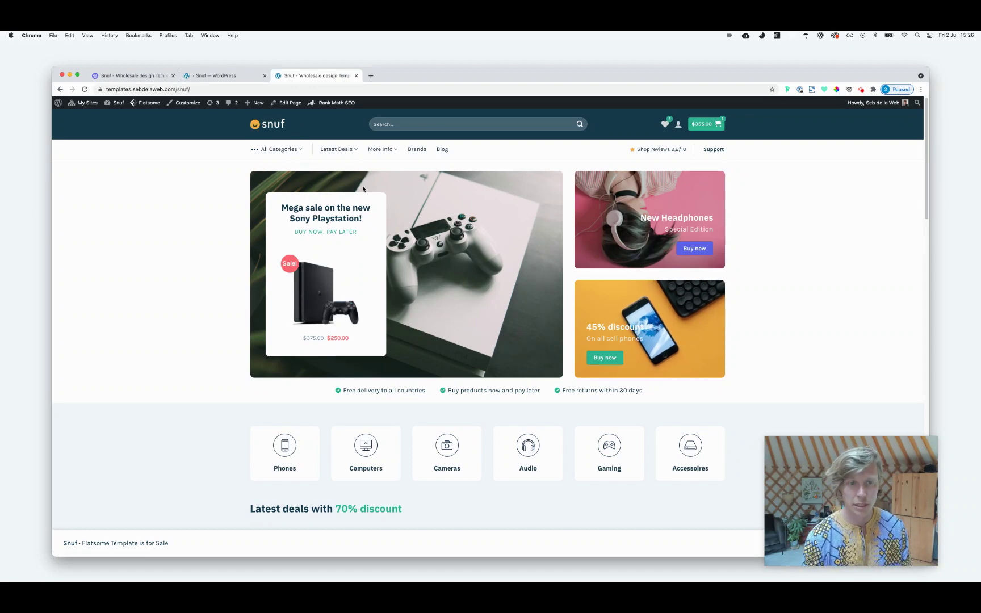
pyautogui.click(134, 76)
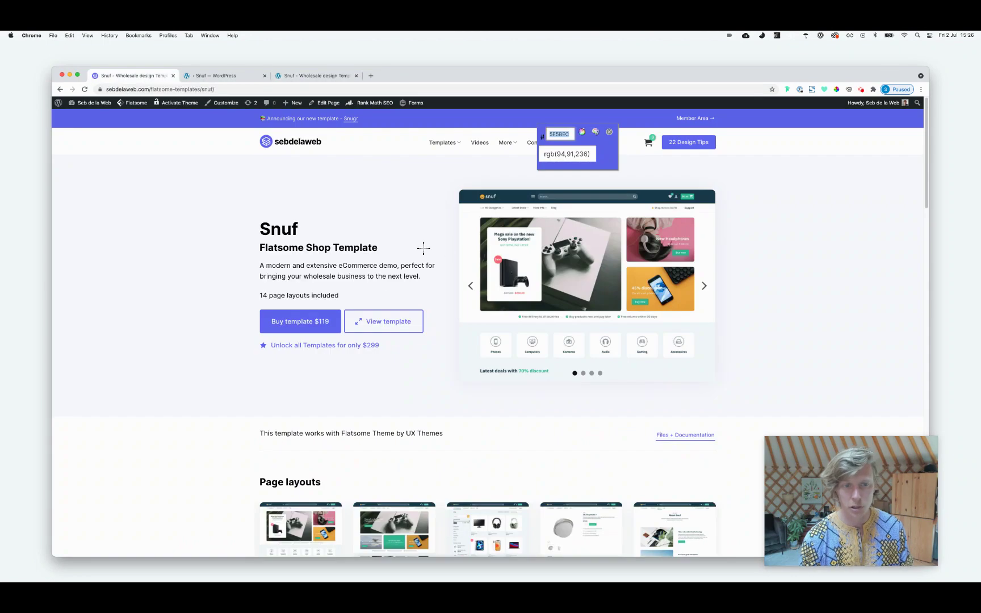
# - Scroll the Snuf template page, then return to the storefront home with its purple Buy now button
pyautogui.scroll(-5, 495, 298)
pyautogui.scroll(5, 486, 313)
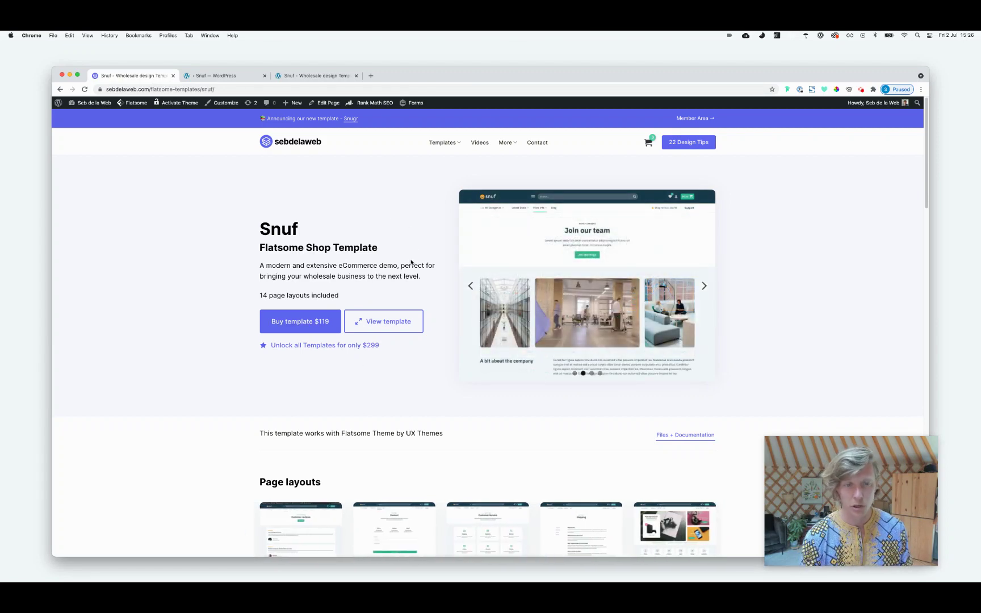
pyautogui.scroll(-15, 423, 330)
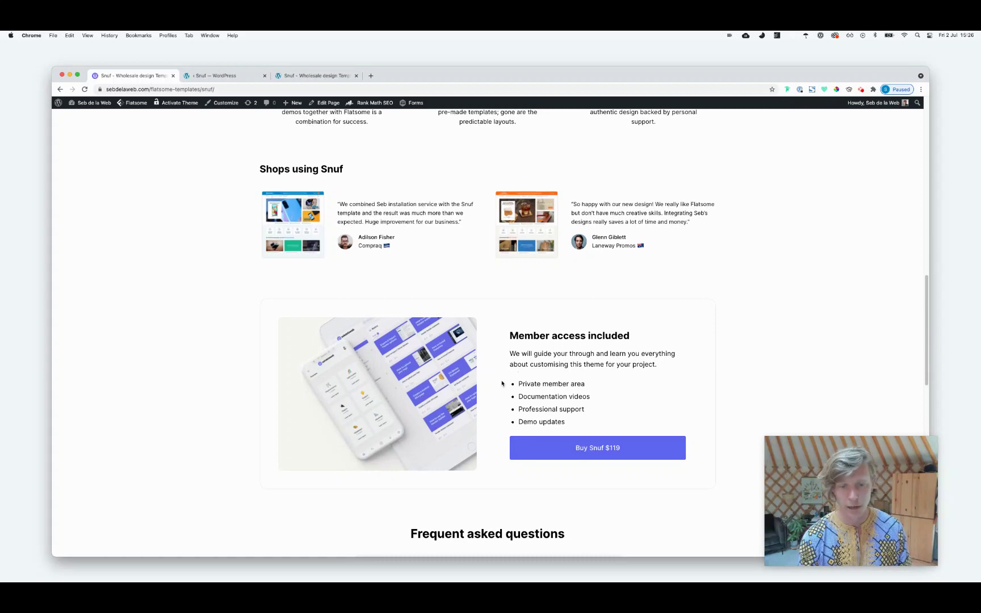
pyautogui.scroll(15, 476, 390)
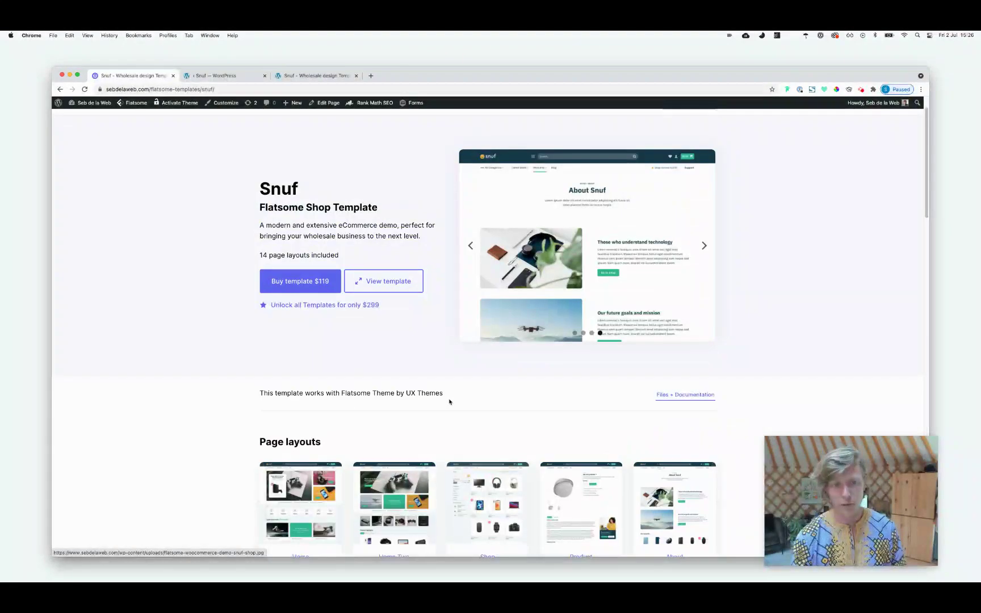
pyautogui.scroll(1, 449, 401)
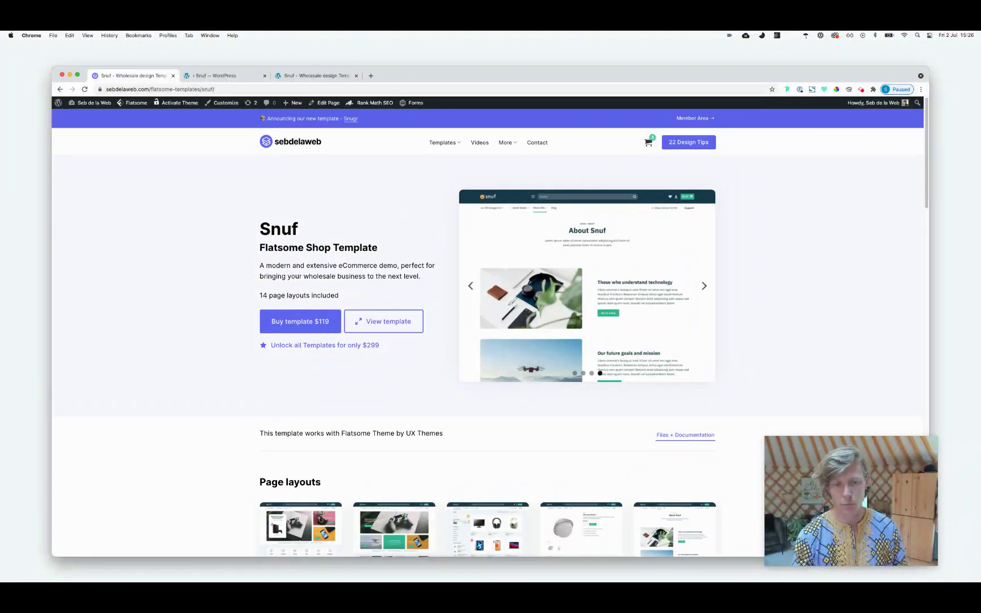
pyautogui.click(331, 76)
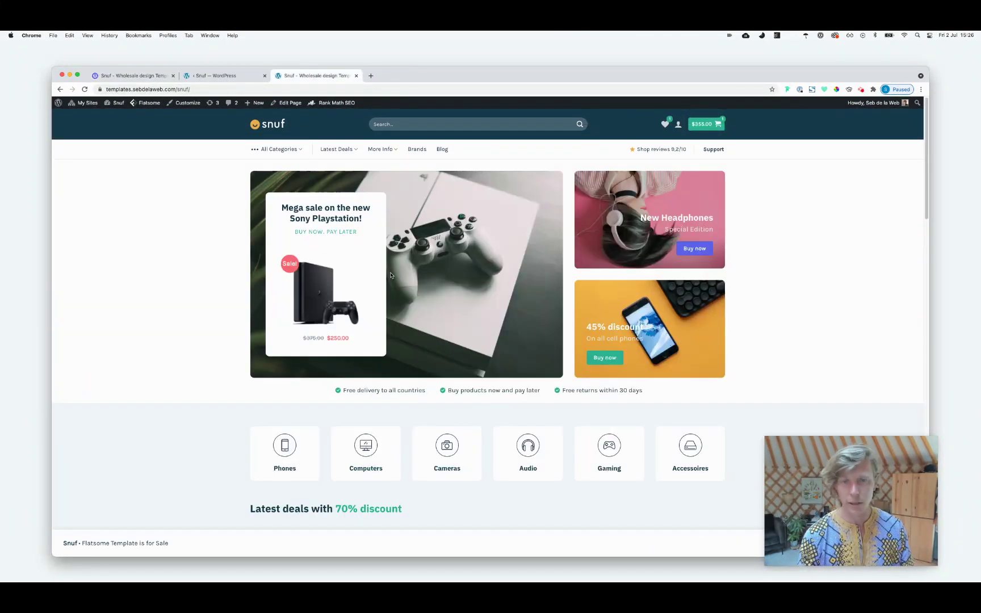